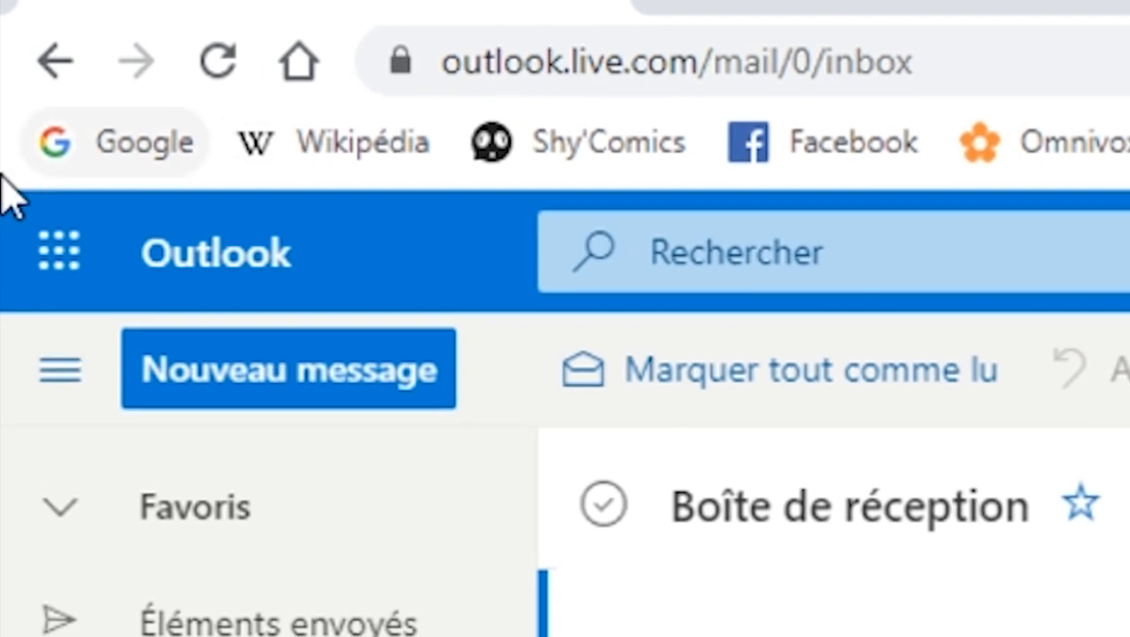
Open the Calendar app from the mailbox and browse one month forward to June 2020 and back to May.
left_click(71, 256)
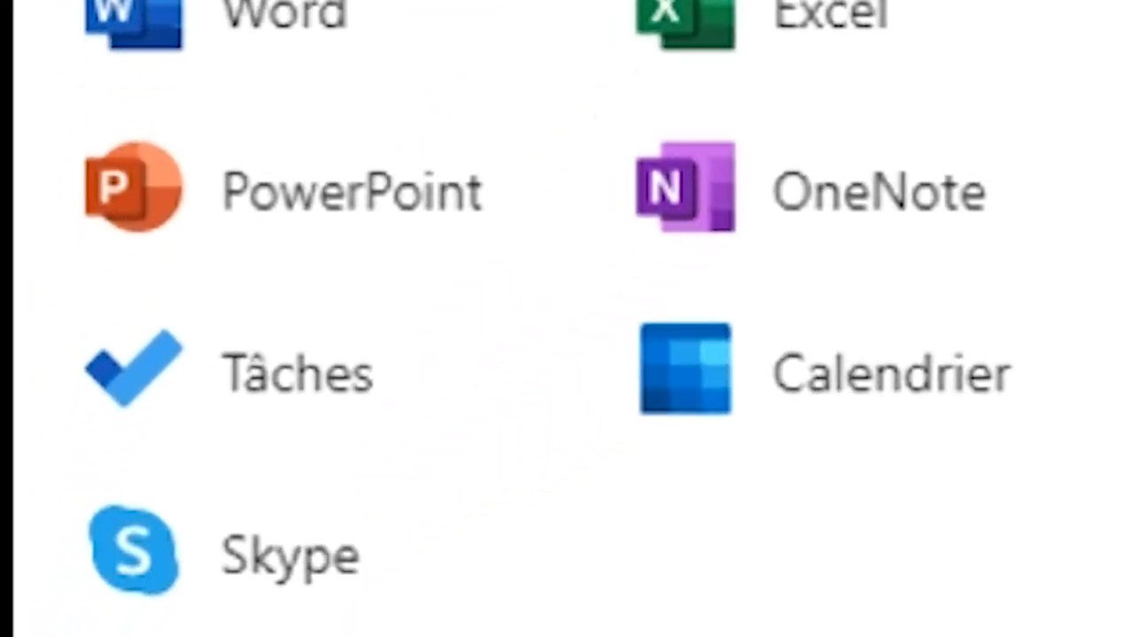
left_click(910, 363)
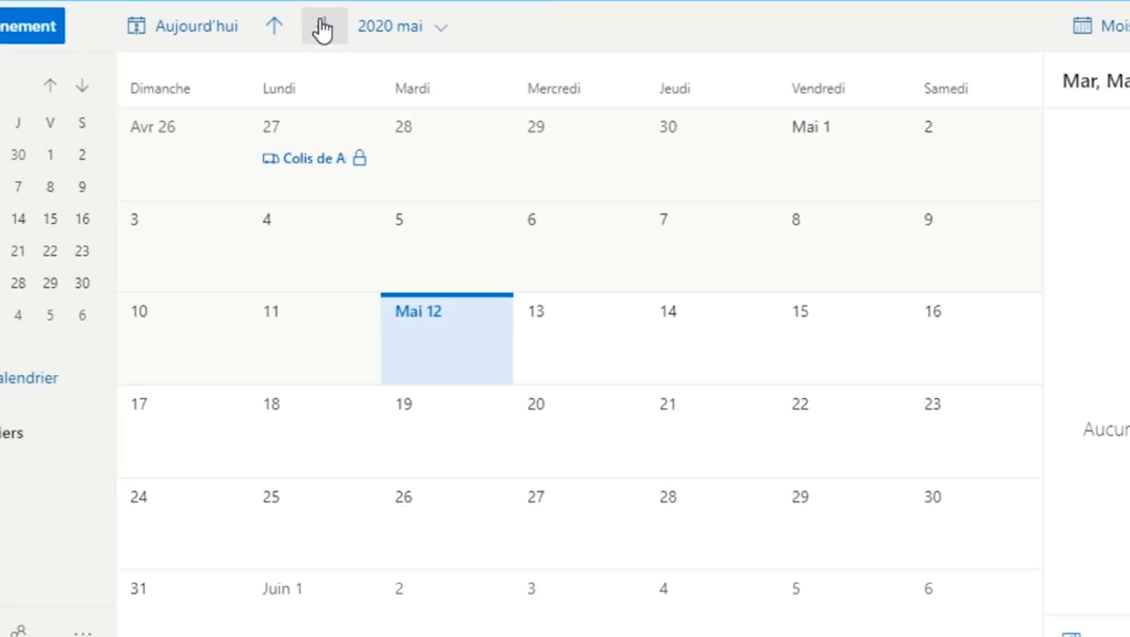
left_click(664, 263)
left_click(276, 29)
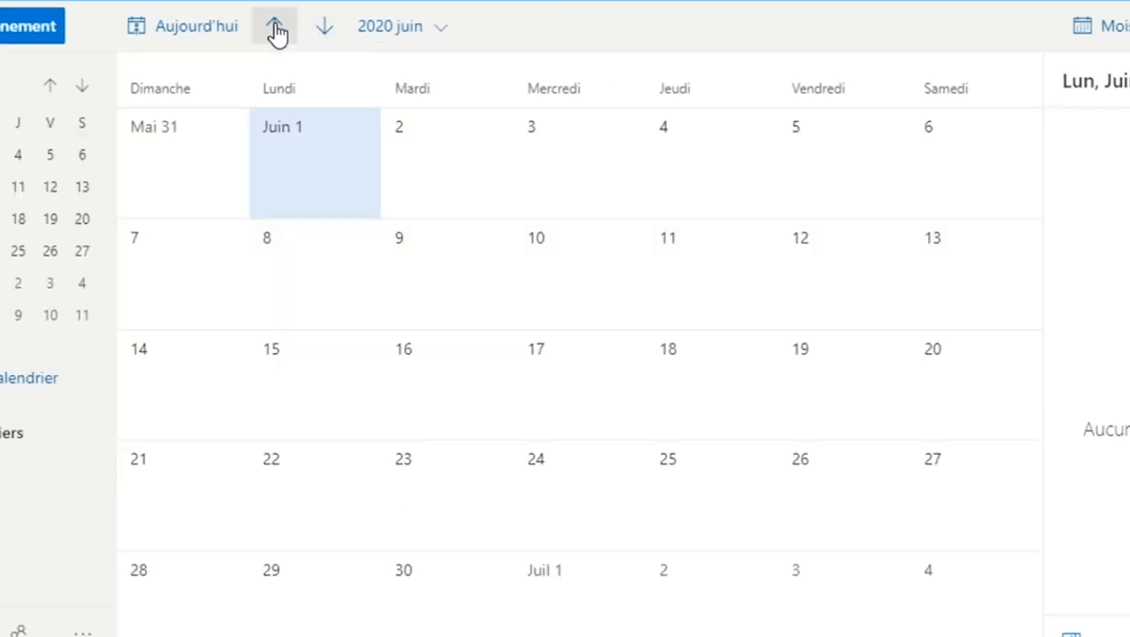
Jump to July 2020 in the calendar and return to today's date.
left_click(440, 30)
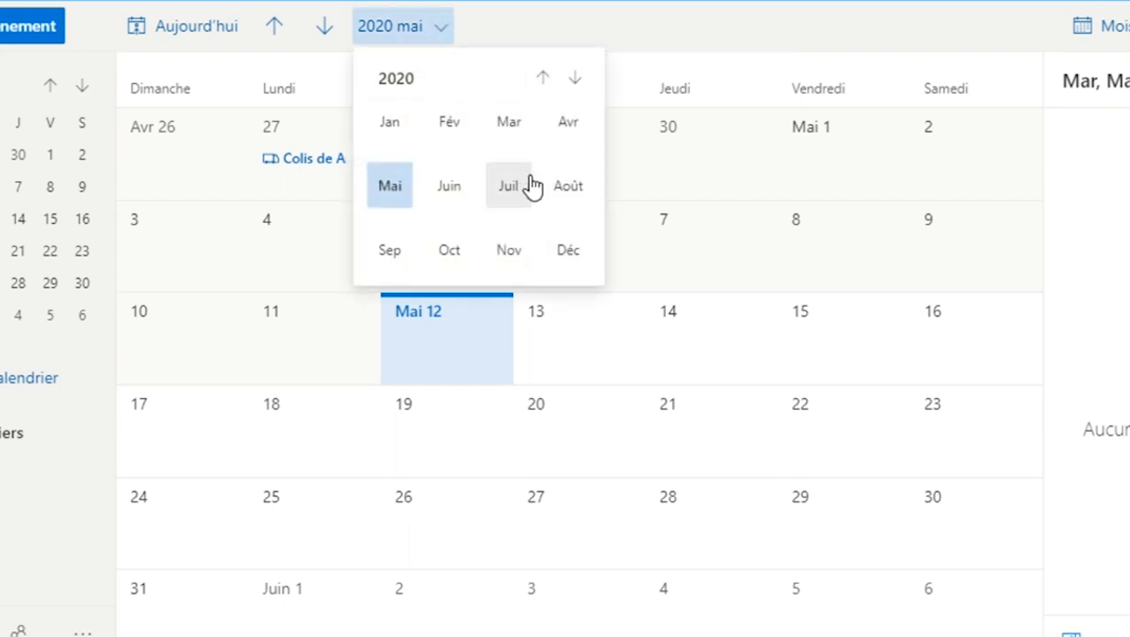
left_click(447, 190)
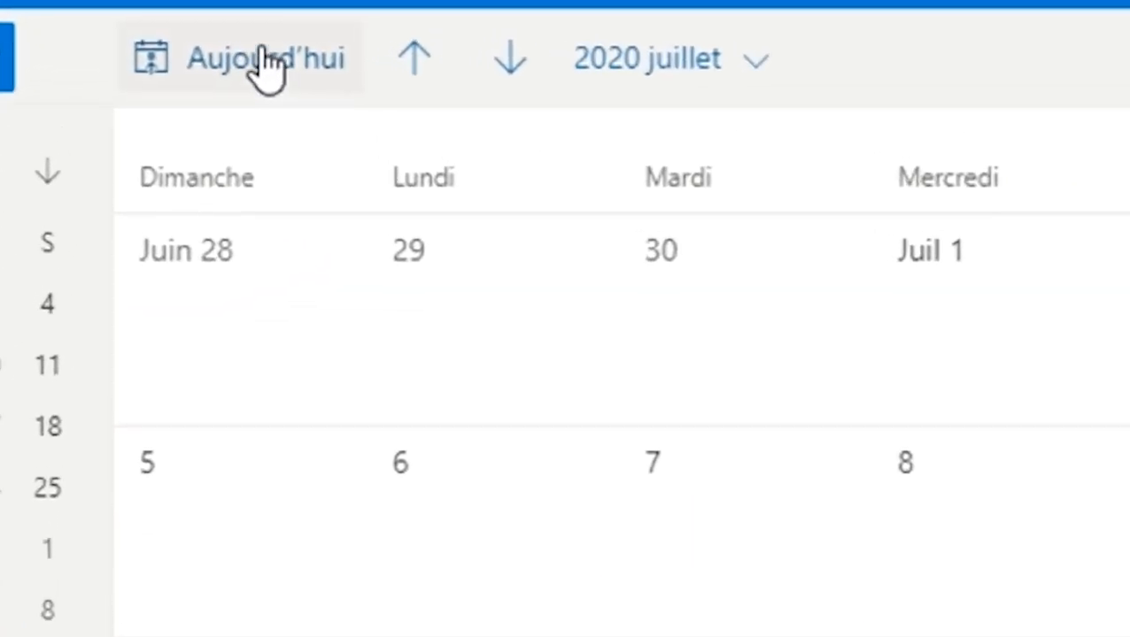
left_click(305, 80)
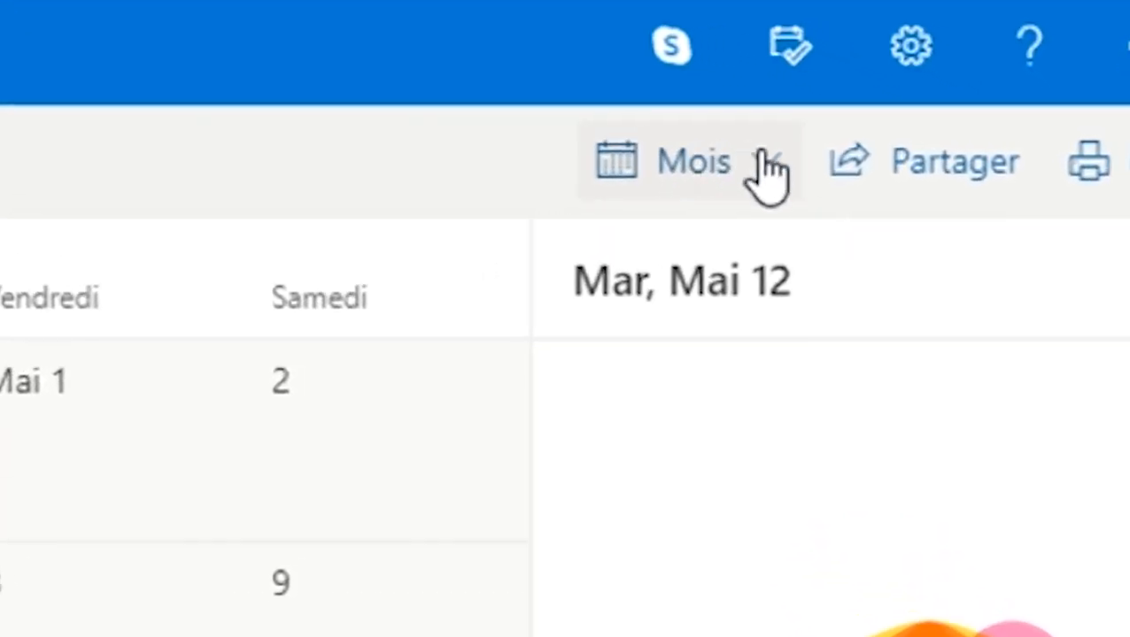
Switch the calendar from the month view to the Semaine view and to the Jour view.
left_click(757, 158)
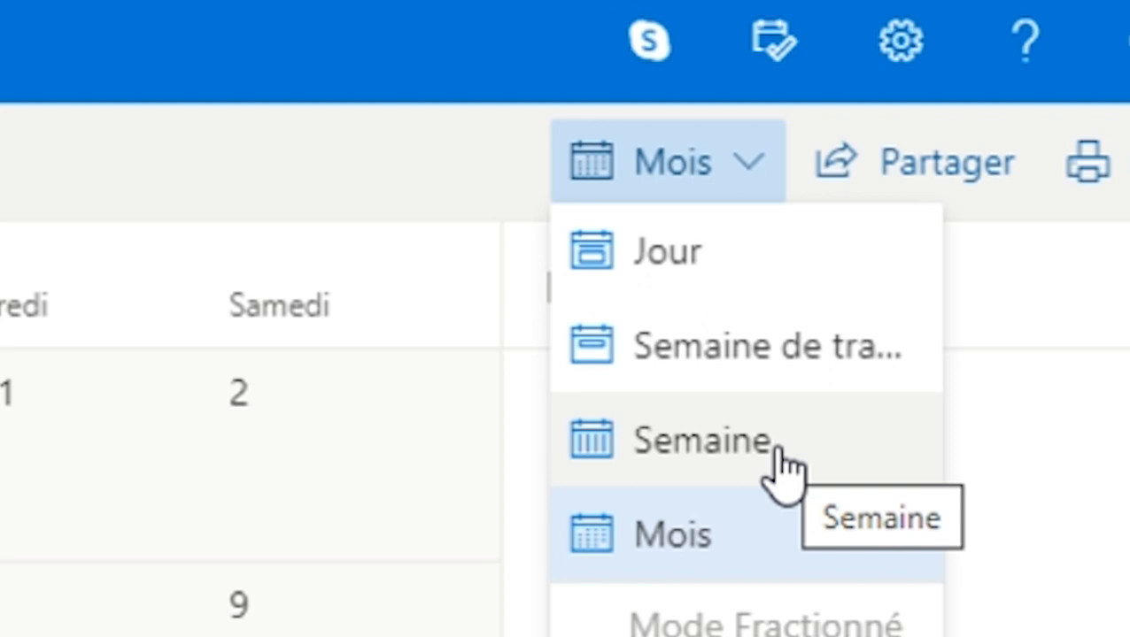
left_click(778, 461)
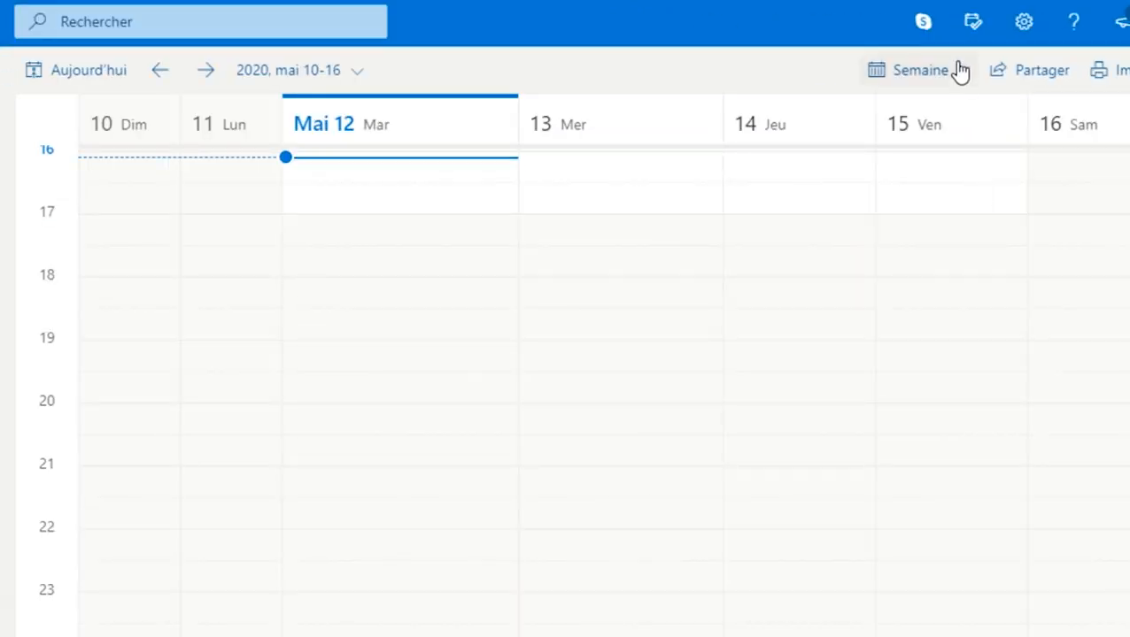
left_click(960, 72)
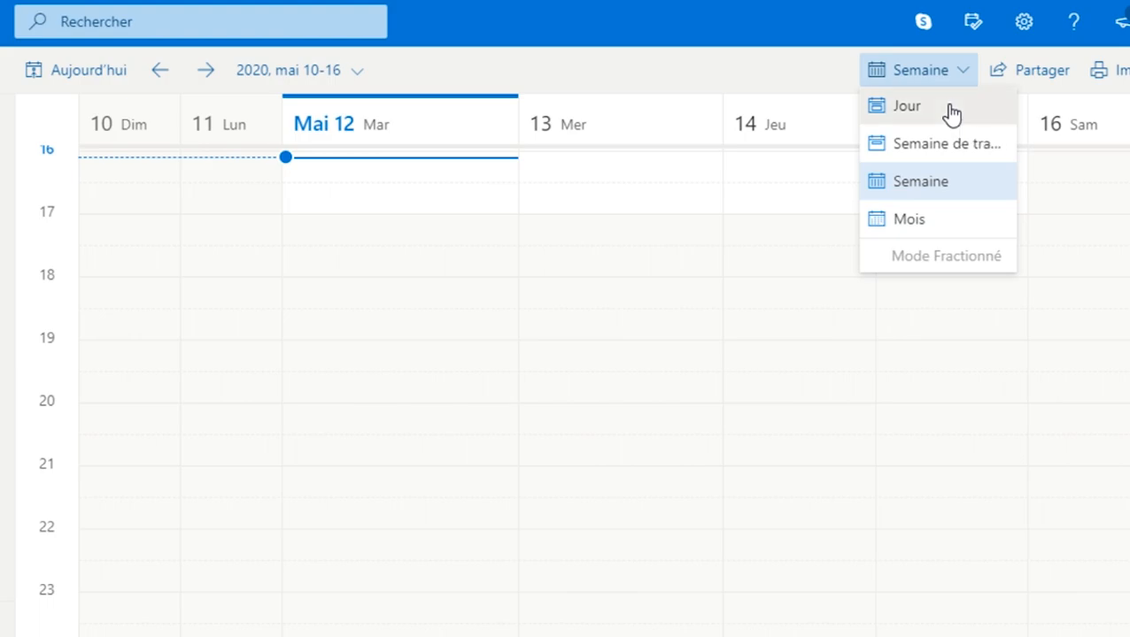
left_click(906, 106)
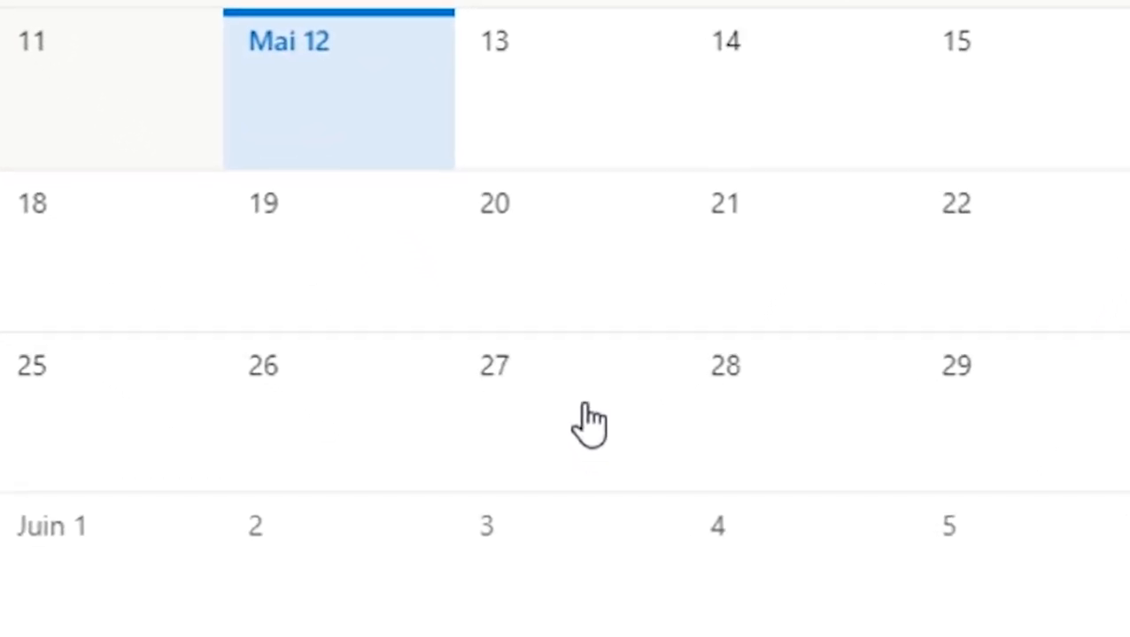
Start a new event on May 27, 2020 in the month view, titled "Examen final de math".
left_click(580, 464)
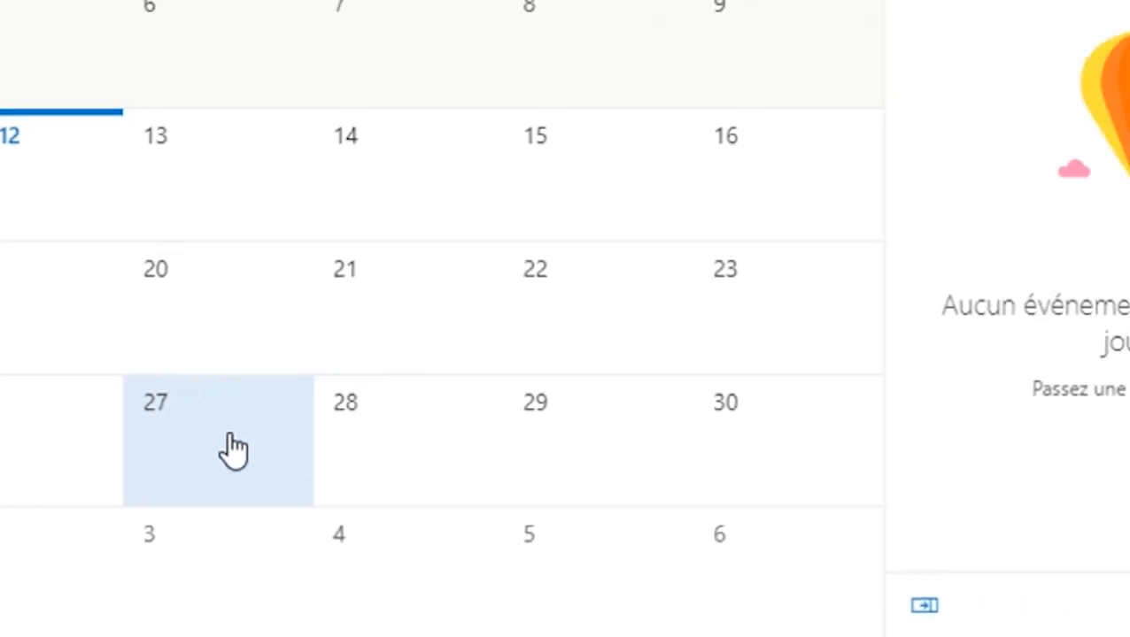
left_click(234, 451)
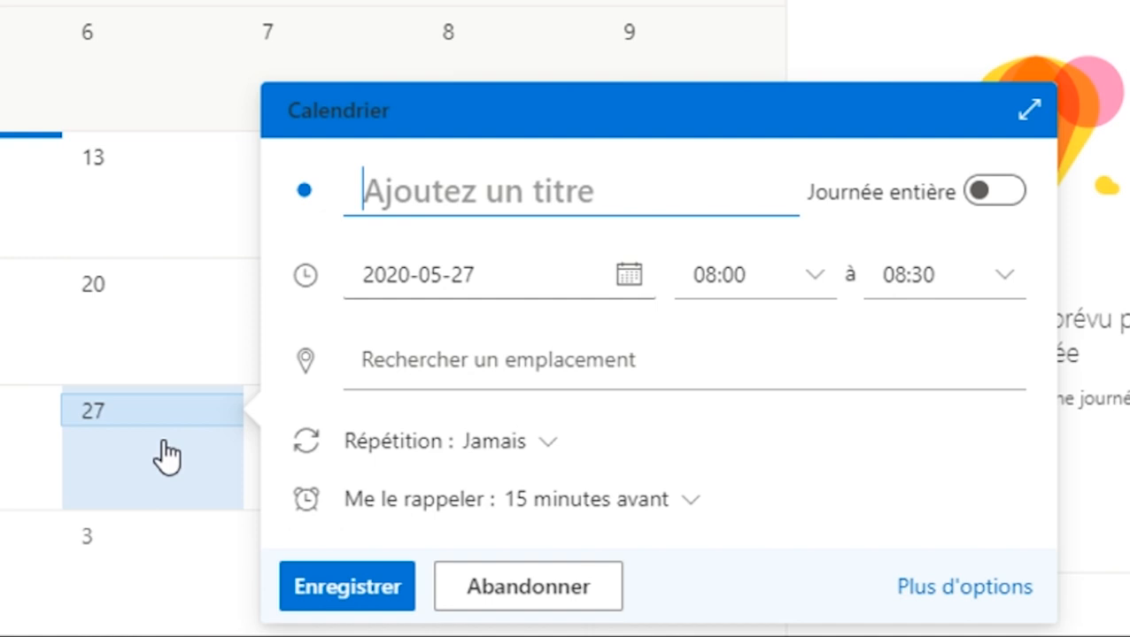
type("Exame")
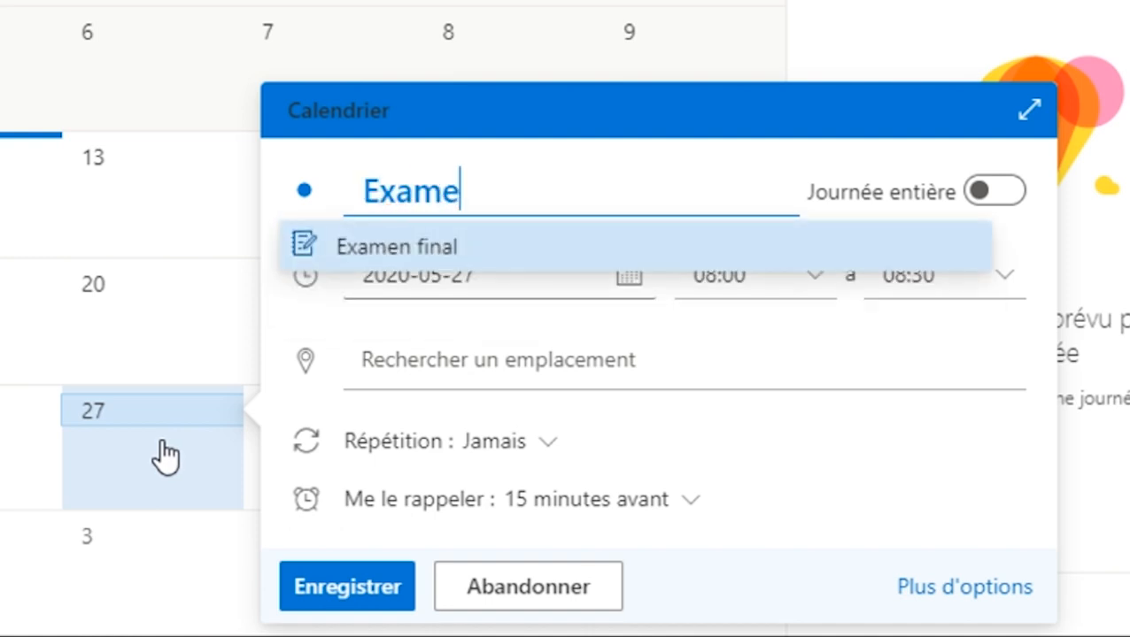
type("n final de ")
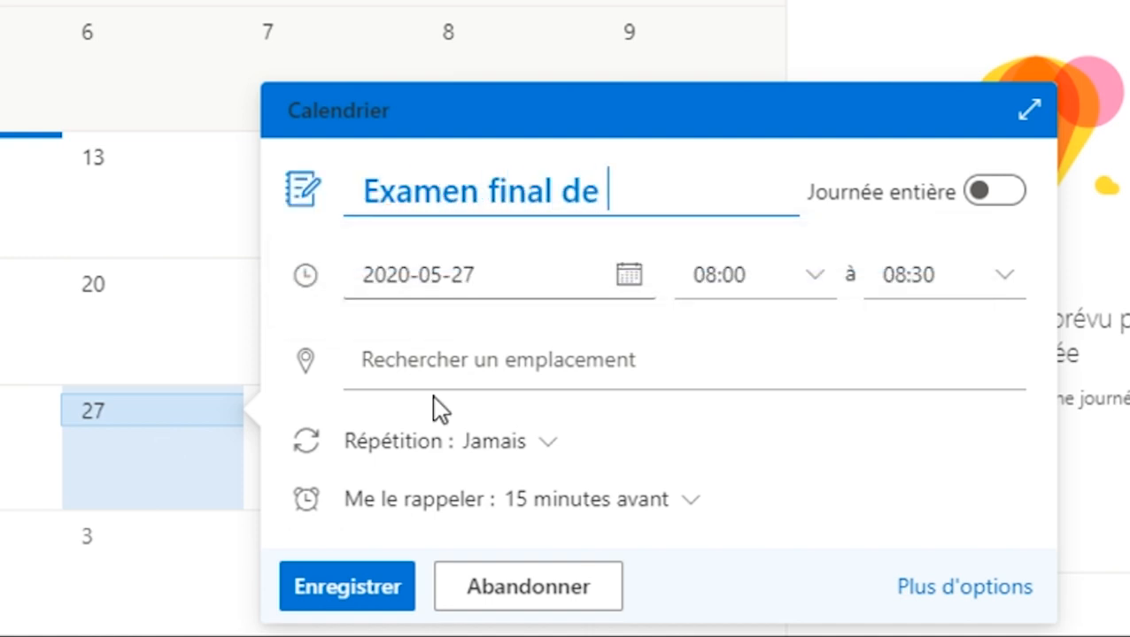
type("math")
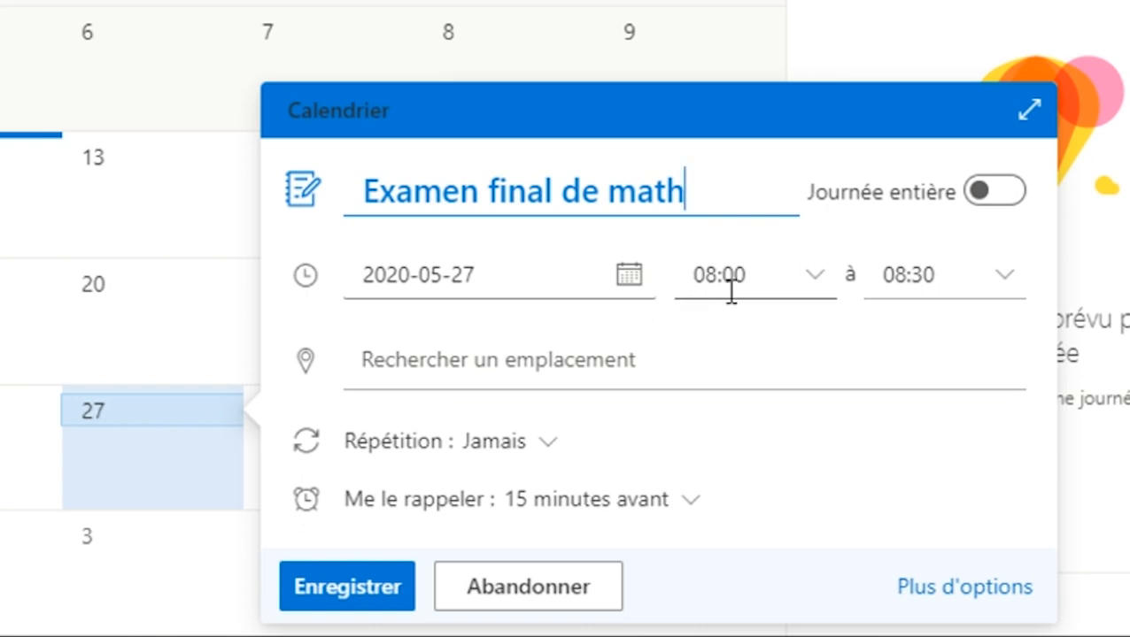
Set the exam event's time from 10:00 to 12:00.
left_click(812, 283)
scroll(761, 496, "down", 2)
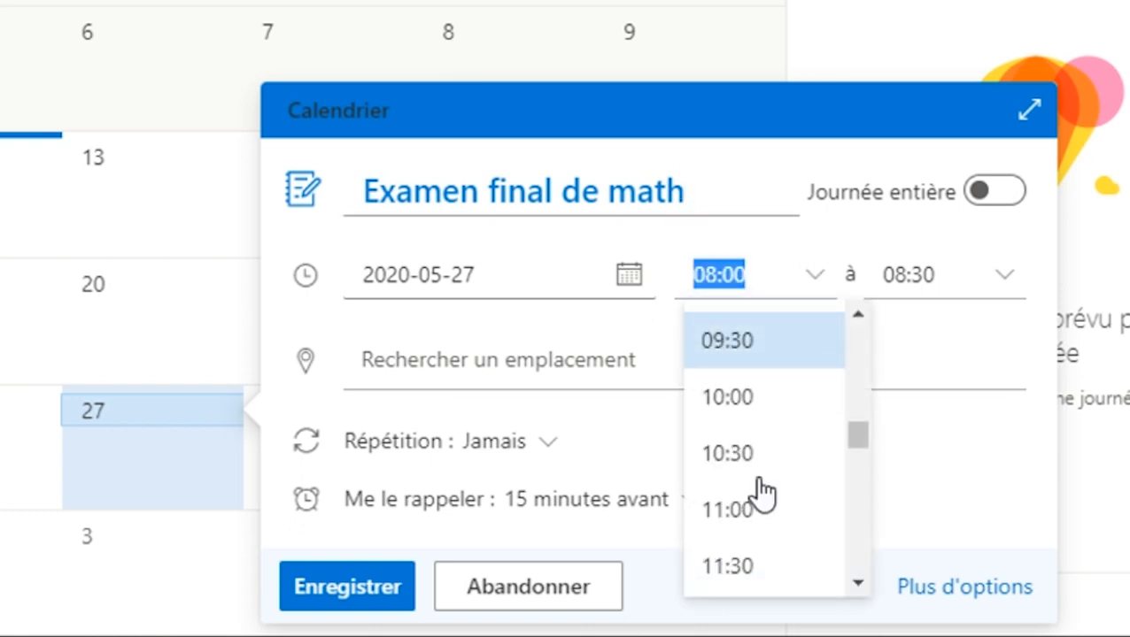
left_click(761, 403)
left_click(1009, 279)
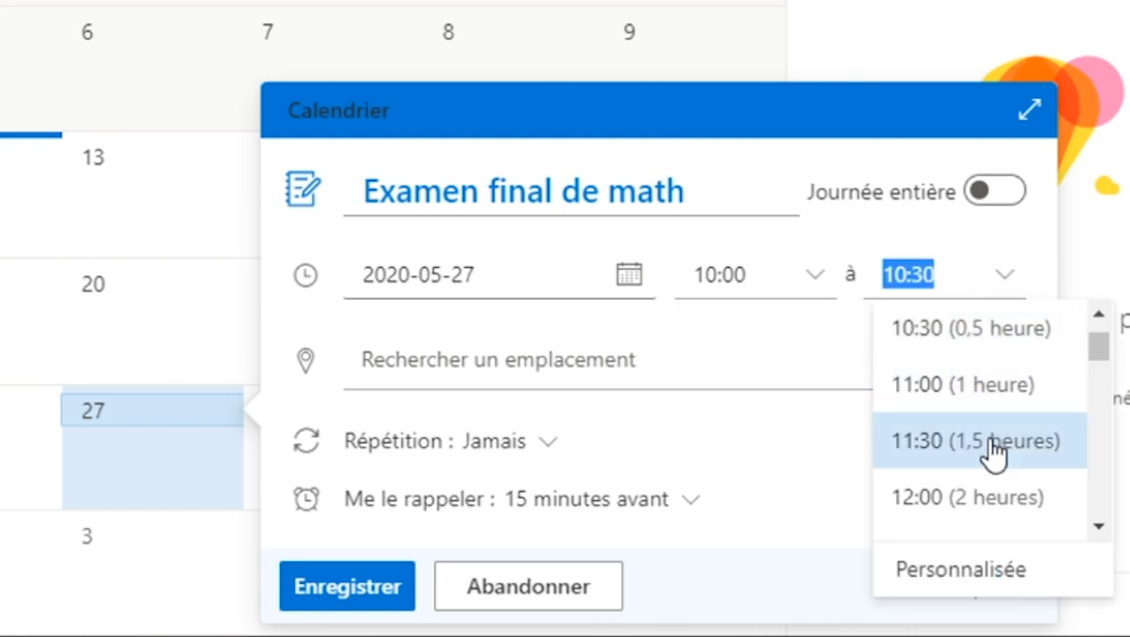
left_click(1010, 498)
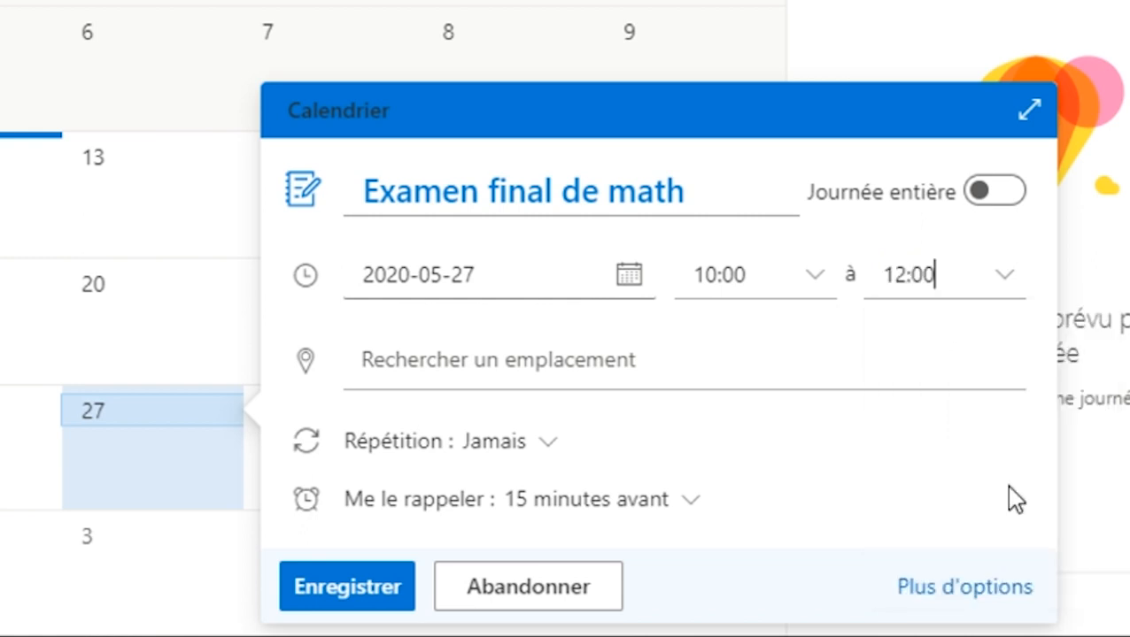
Check the exam event's repetition choices, set its reminder to Jamais and save the event.
left_click(547, 444)
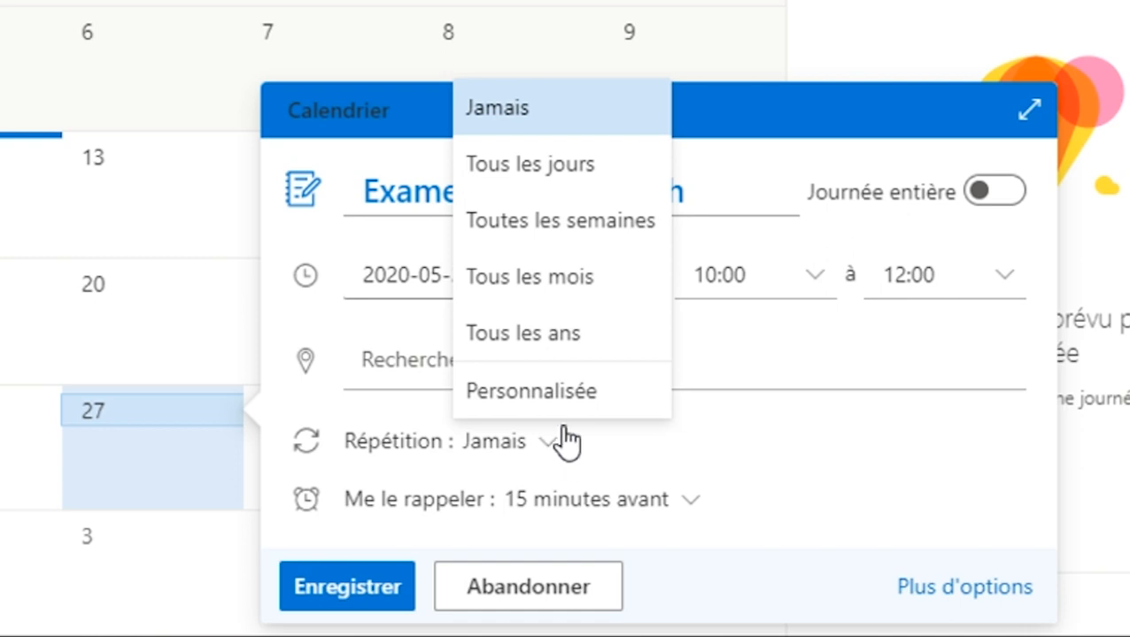
left_click(678, 512)
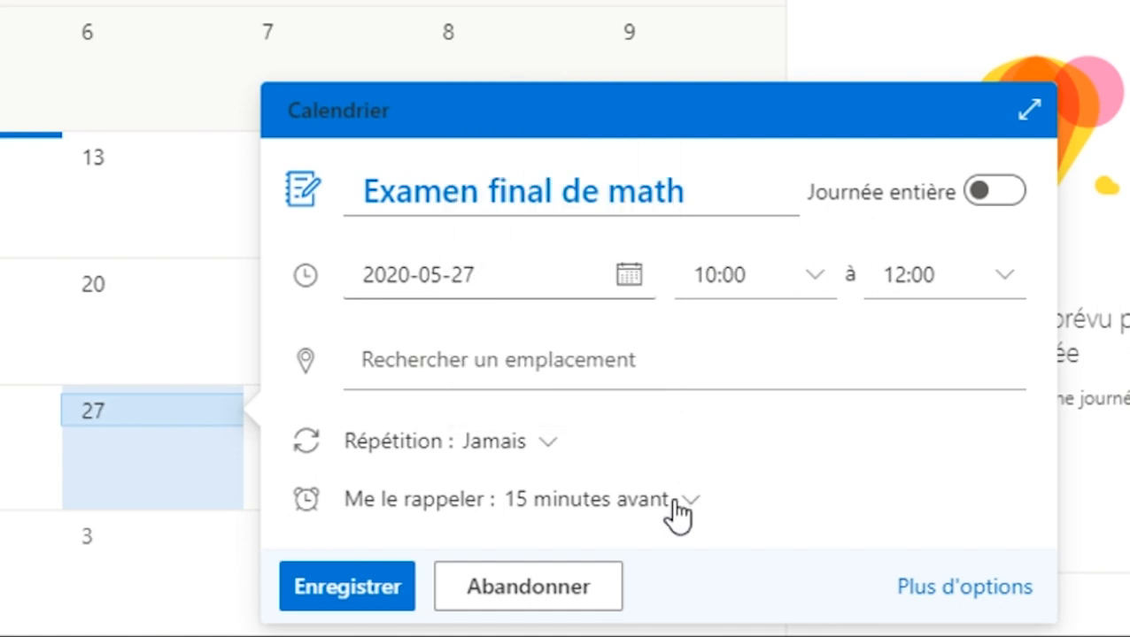
left_click(677, 506)
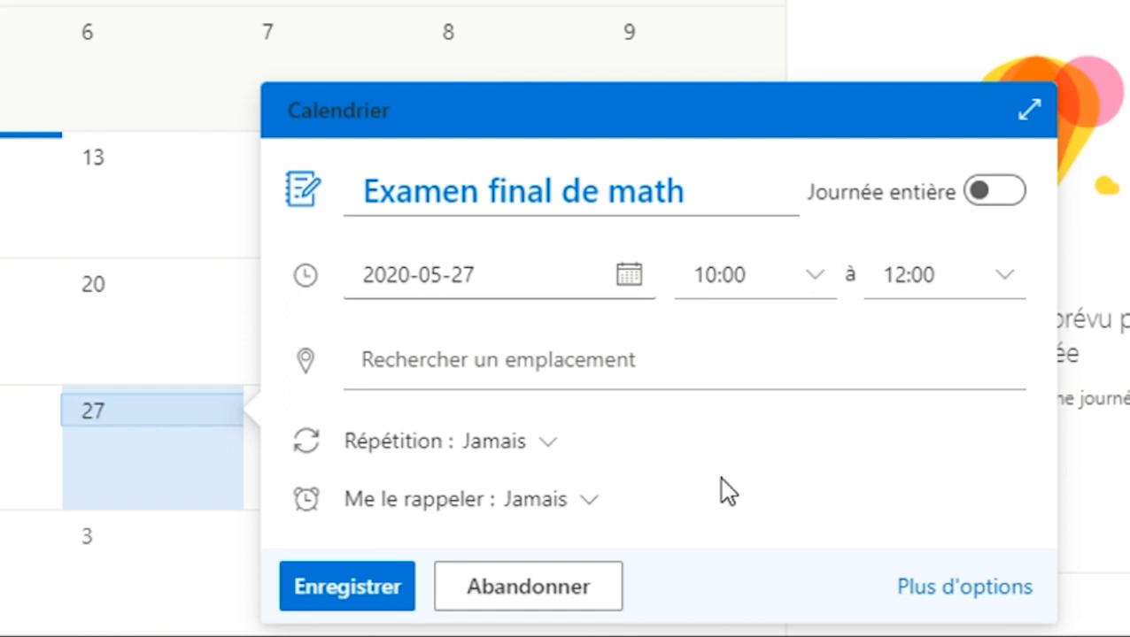
left_click(348, 599)
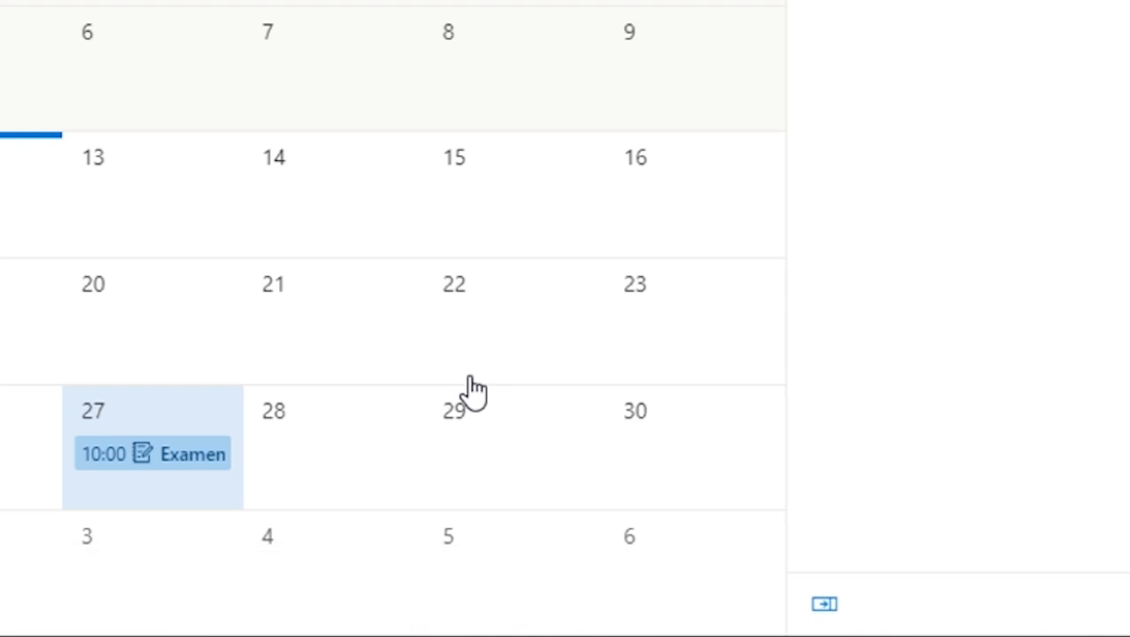
Add an all-day event titled "Travail de français" on May 27, 2020.
left_click(204, 431)
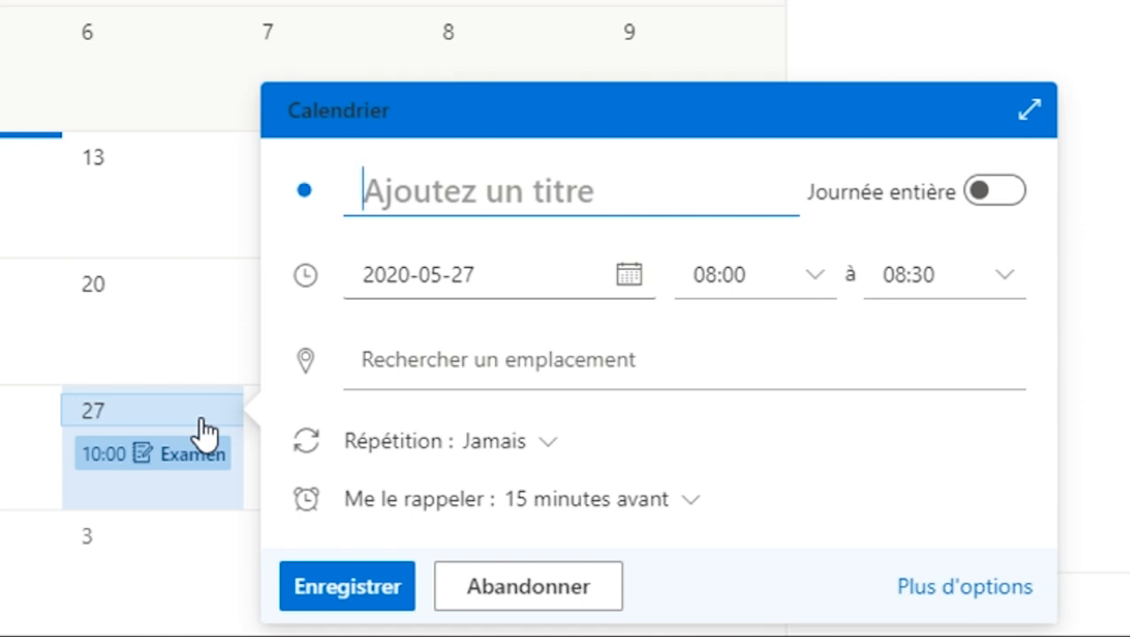
type("Travail de fran")
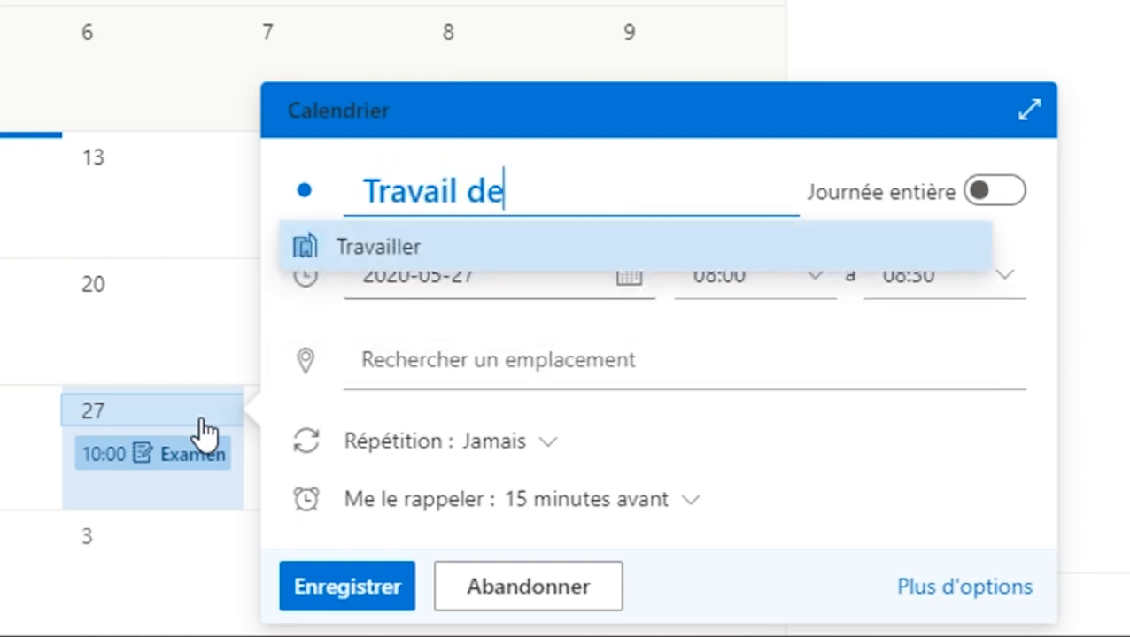
type("çais")
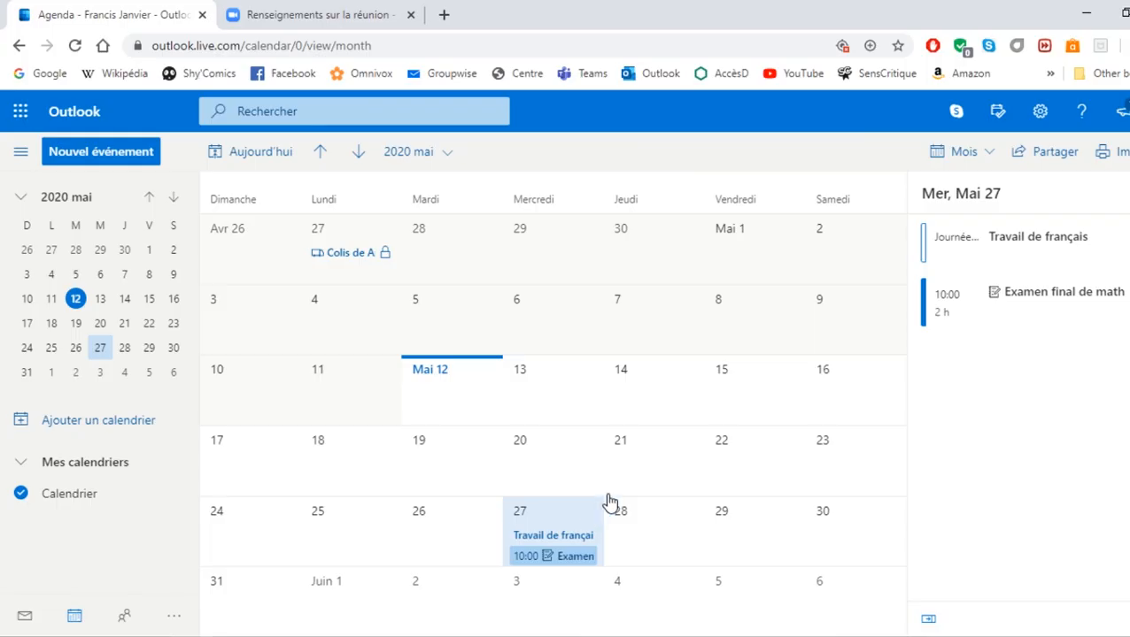
Switch the calendar to the Semaine view for May 24-30 and show the afternoon hours.
left_click(972, 155)
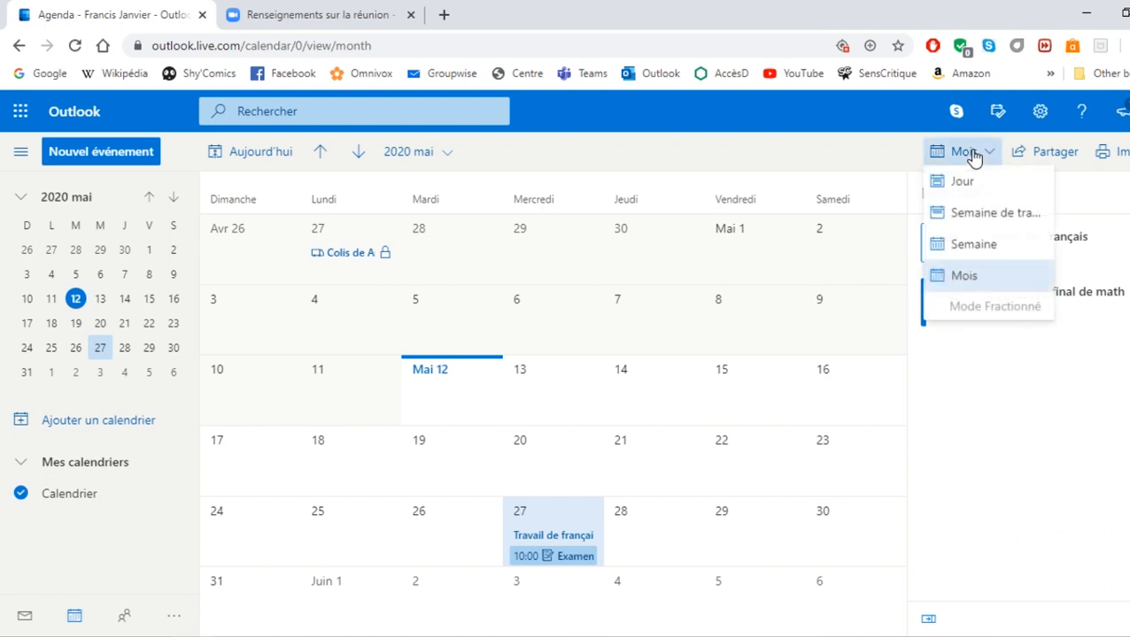
left_click(990, 246)
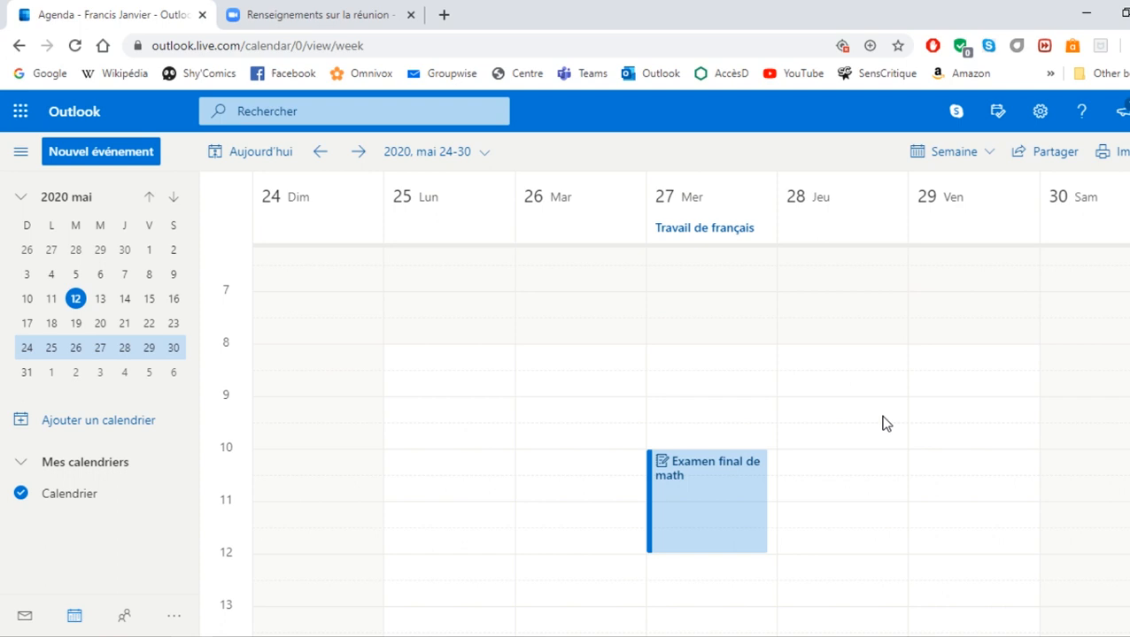
scroll(885, 416, "down", 3)
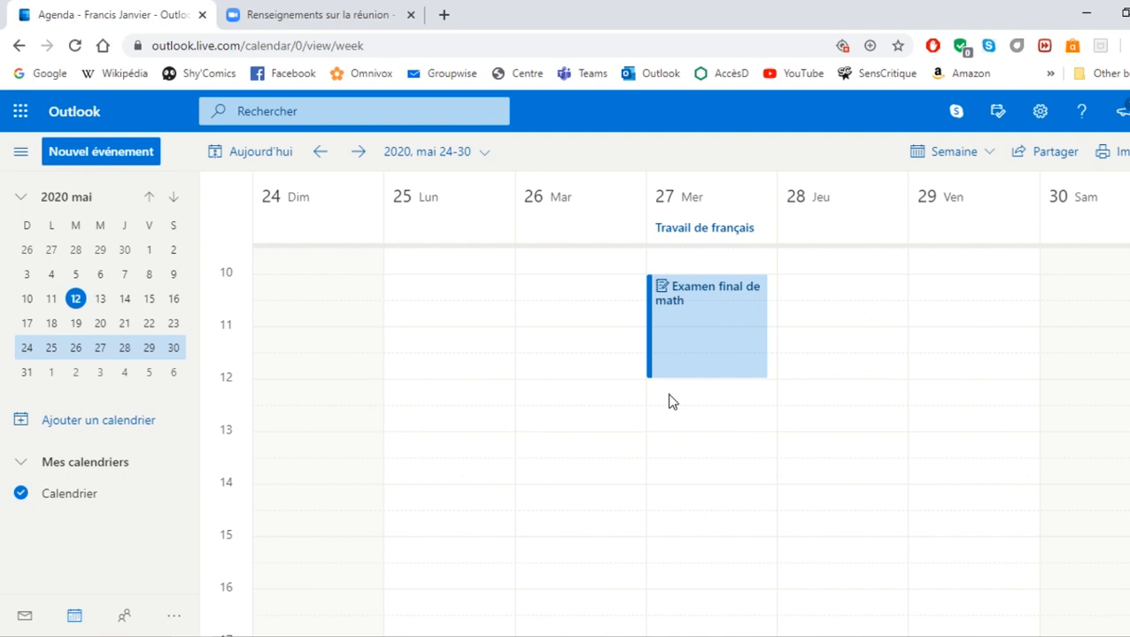
Add and save an event titled "Rencontre zoom" on Wednesday, May 27 from 13:00 to 14:00.
left_click(678, 441)
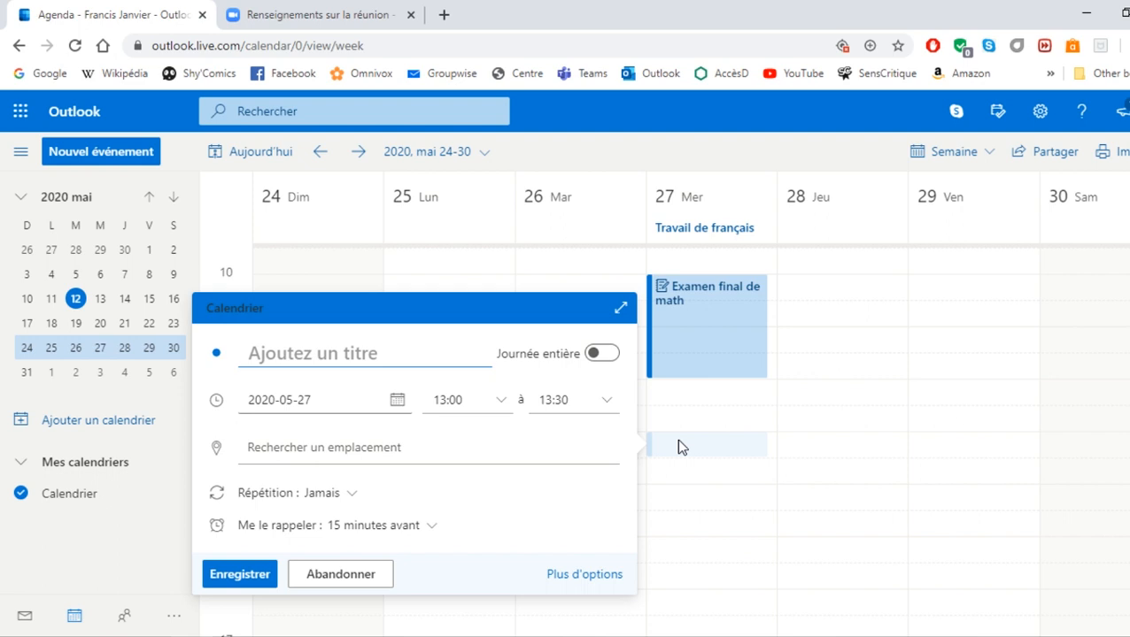
type("Rencontr")
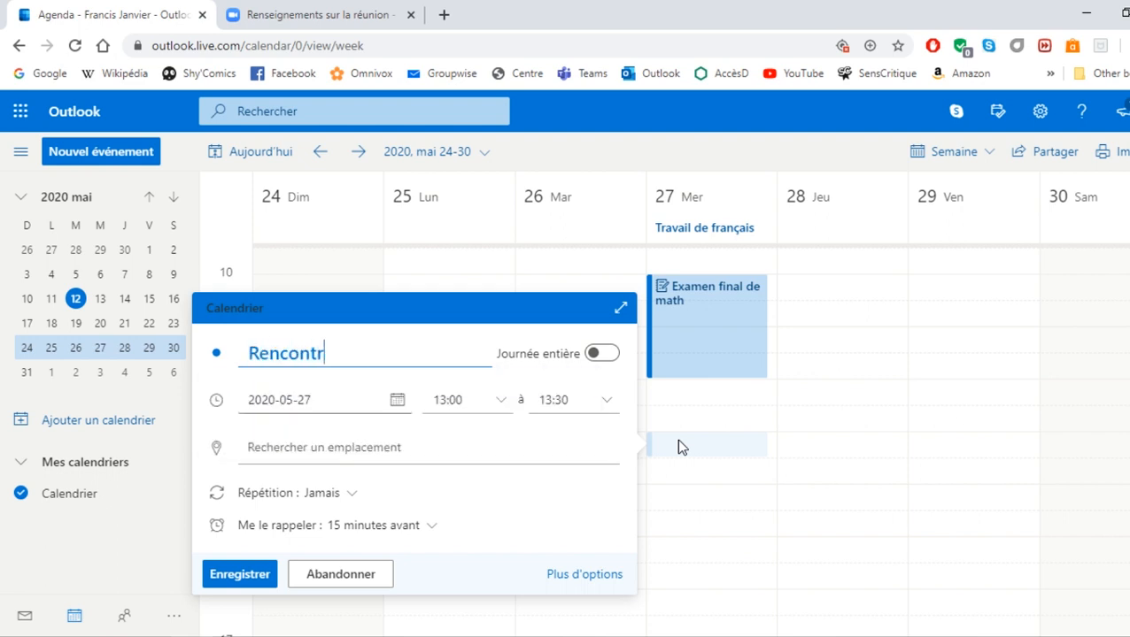
type("e zoom")
left_click(239, 575)
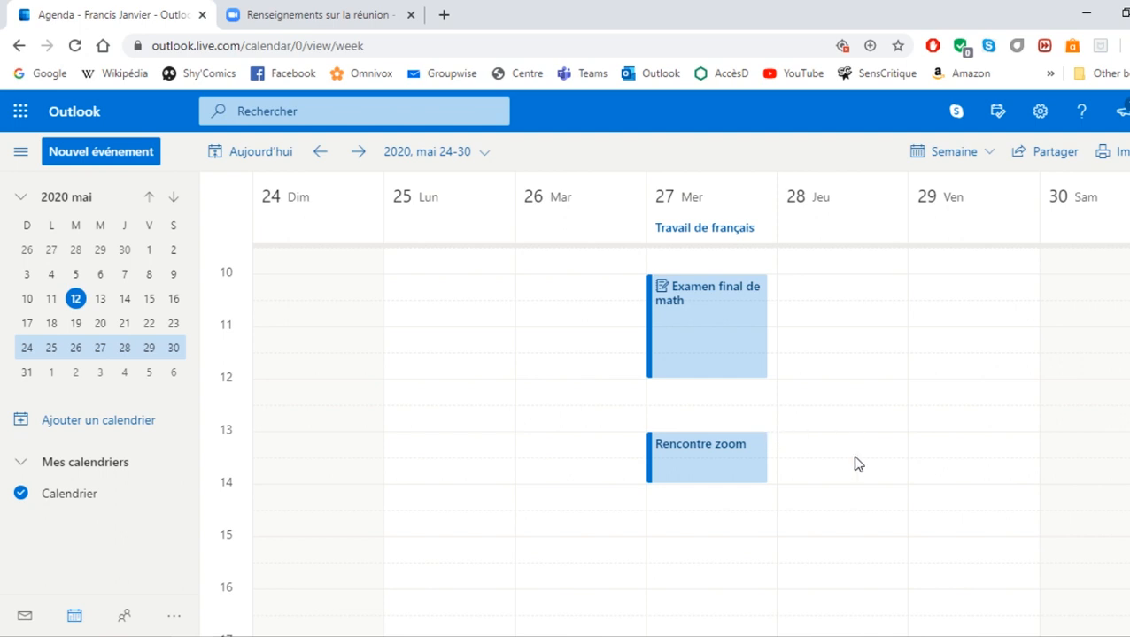
Add and save an event titled "Étude math" on Monday, May 25 from 12:00 to 13:00.
left_click(447, 400)
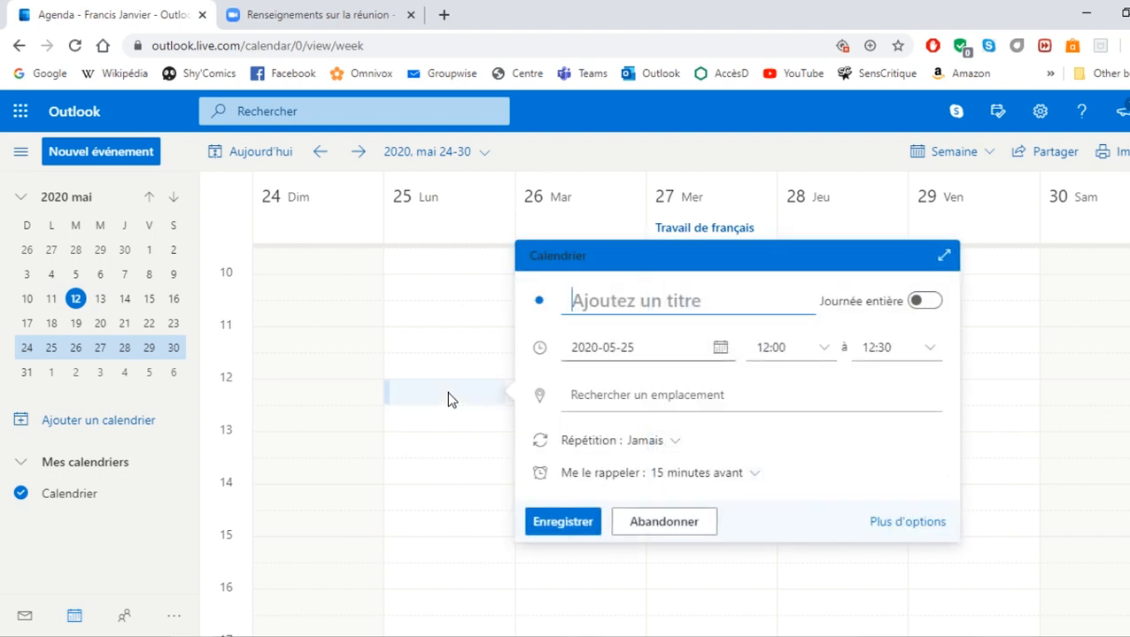
type("Ét")
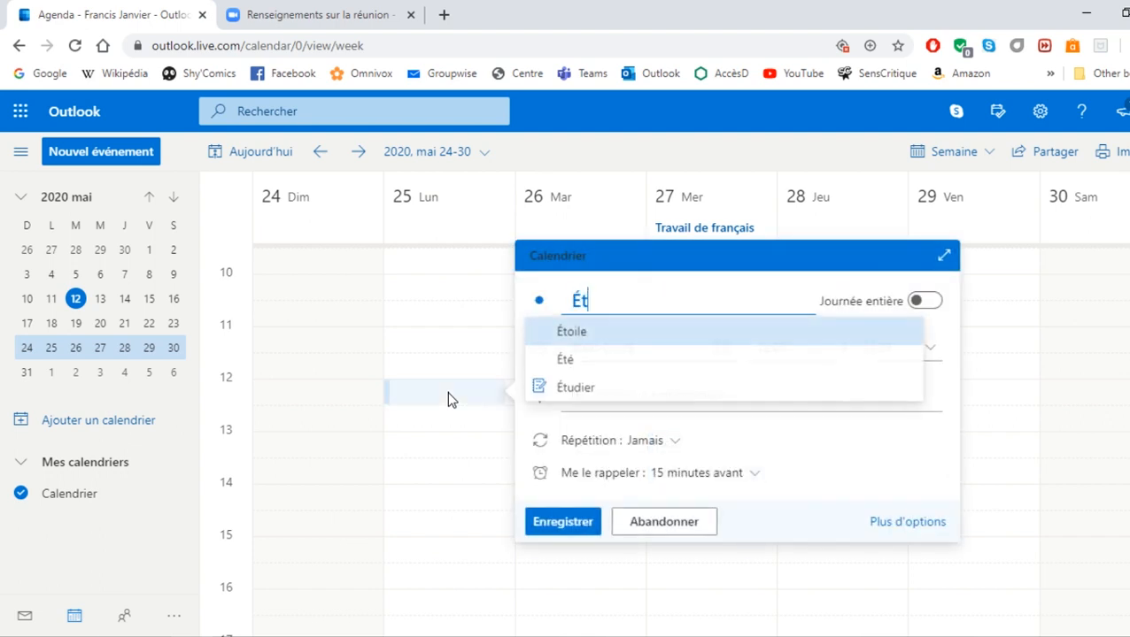
type("ude math")
left_click(912, 345)
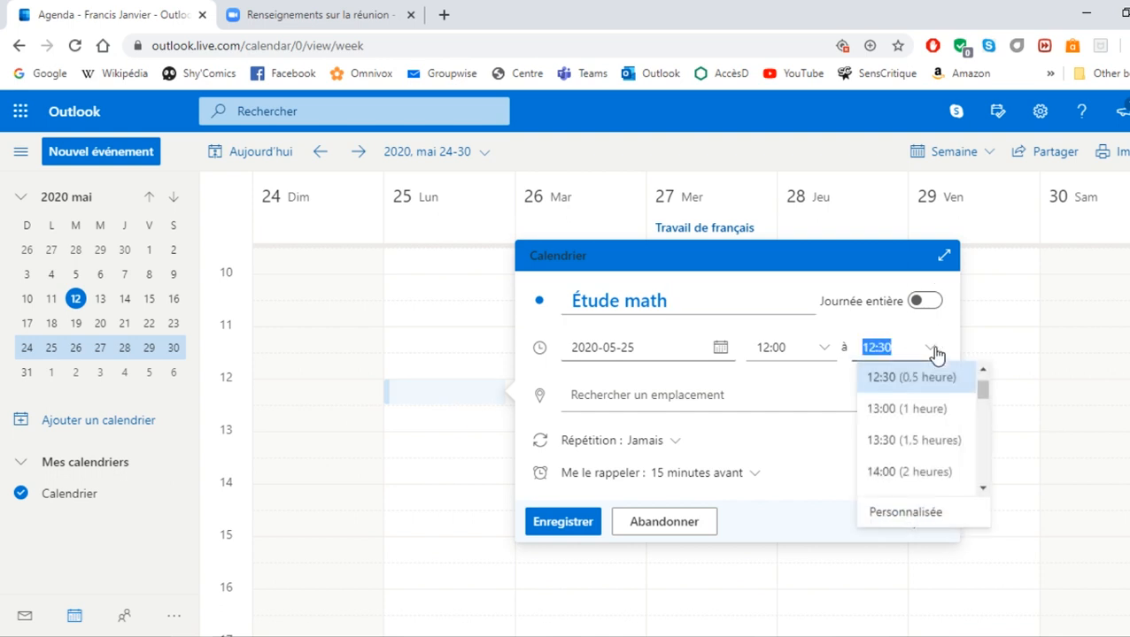
left_click(917, 406)
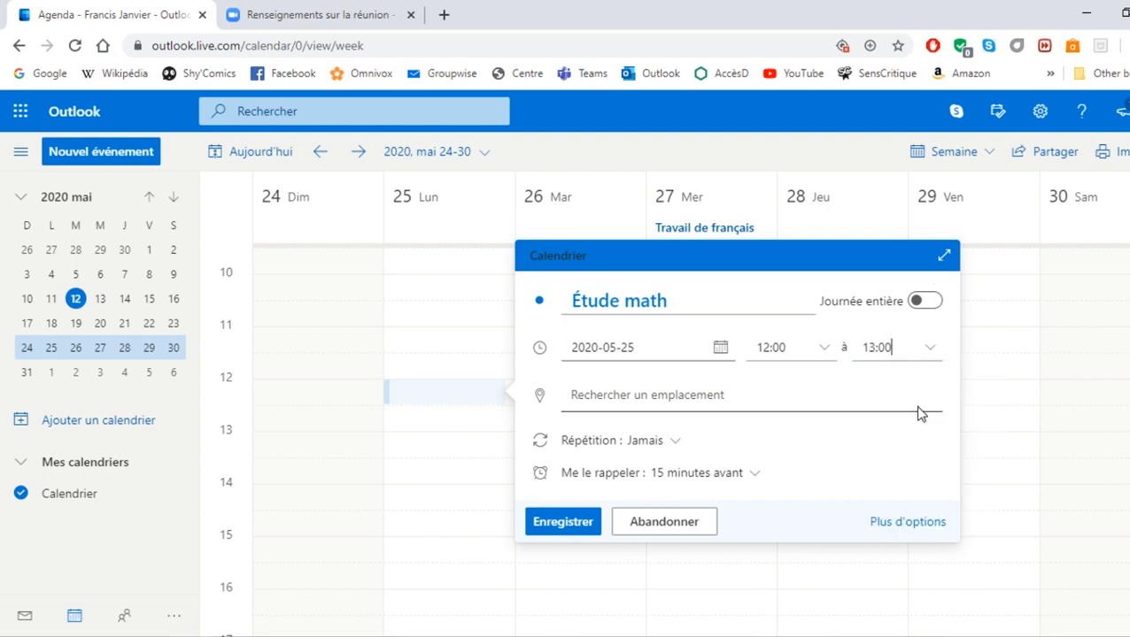
left_click(568, 523)
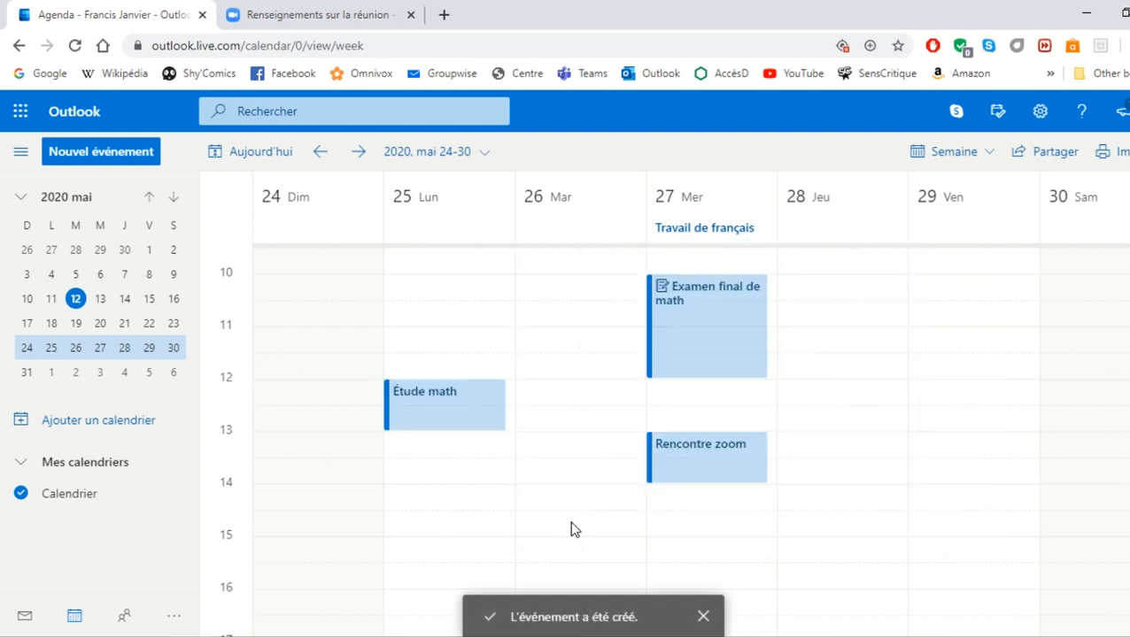
Add and save an event titled "Étude math" on Tuesday, May 26 from 13:00 to 15:00.
left_click(549, 452)
type("Étude m")
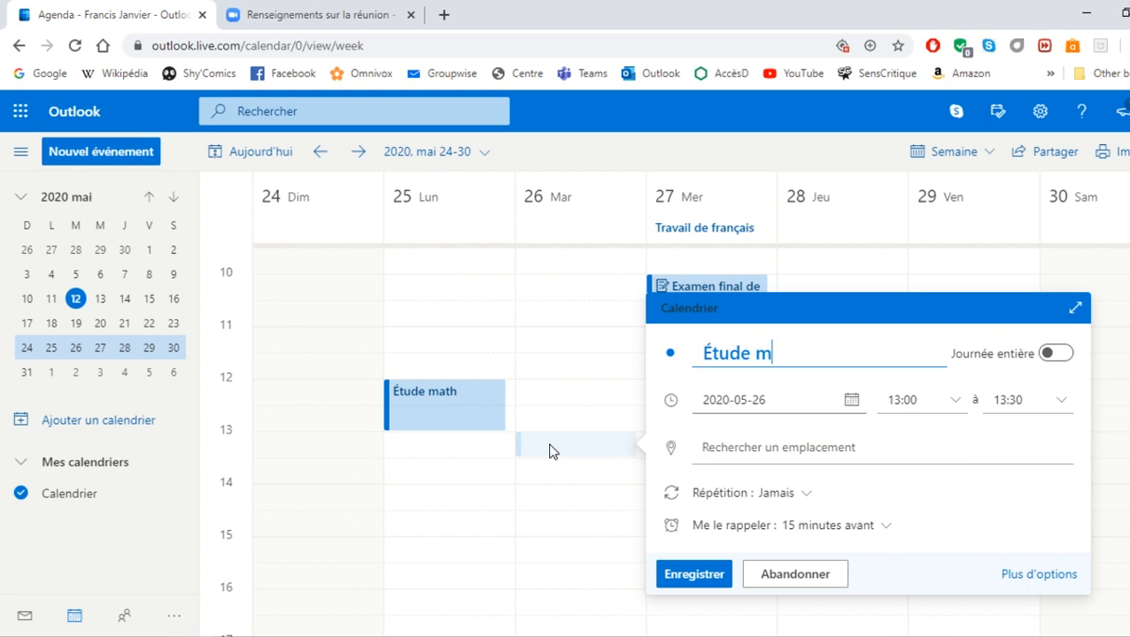
type("ath")
left_click(1046, 401)
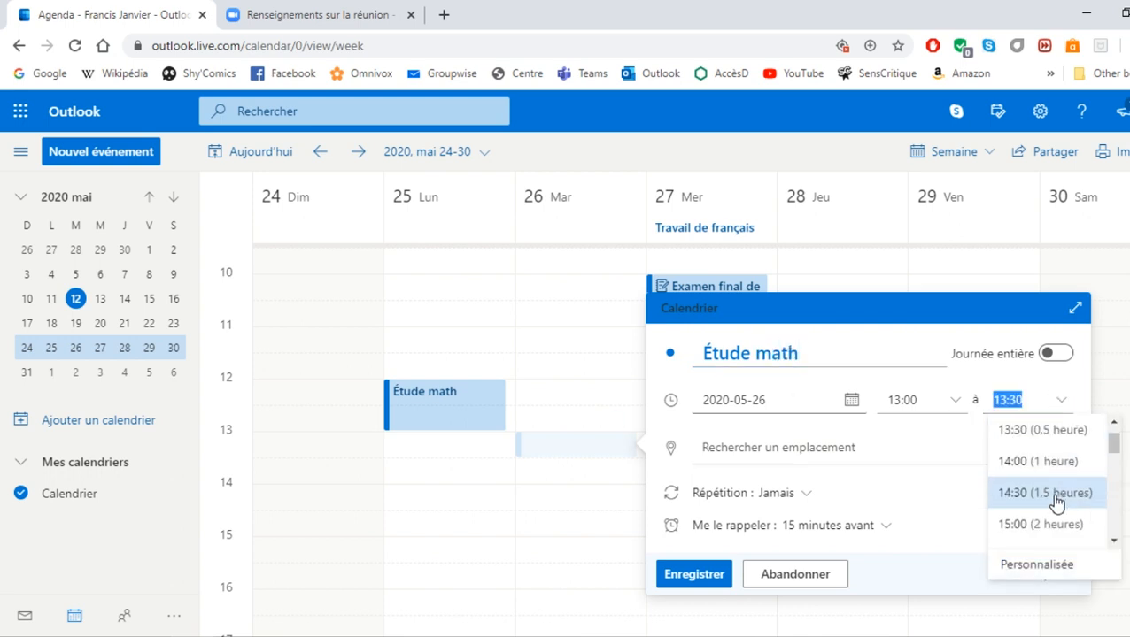
left_click(1031, 524)
key("Return")
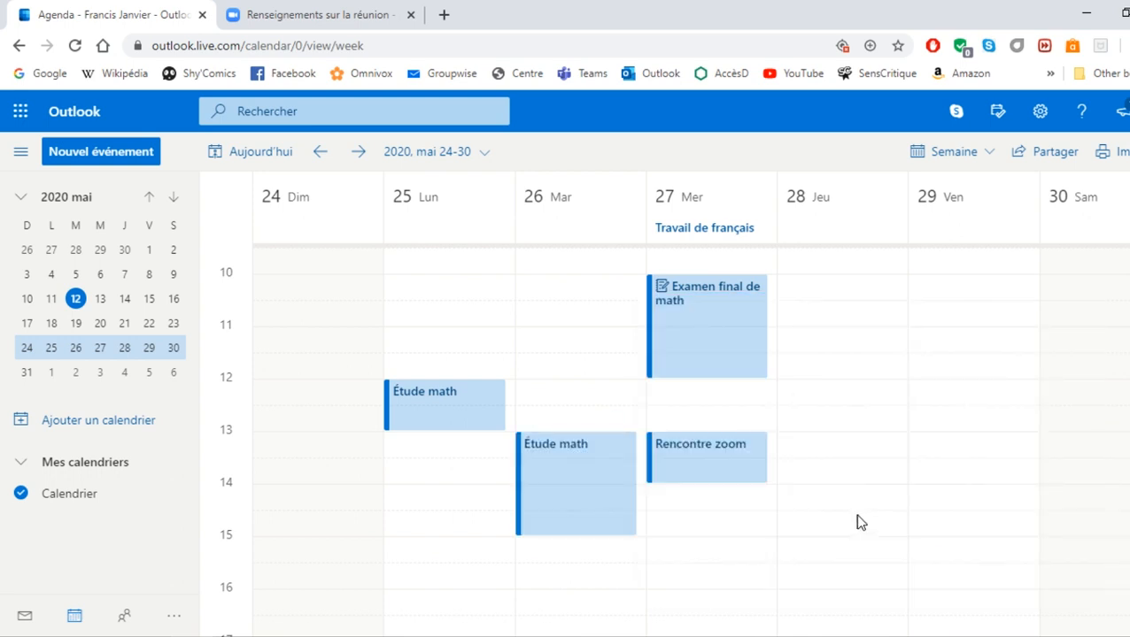
Add and save an event titled "Étude bio" on Monday, May 25 from 13:00 to 16:00.
left_click(421, 452)
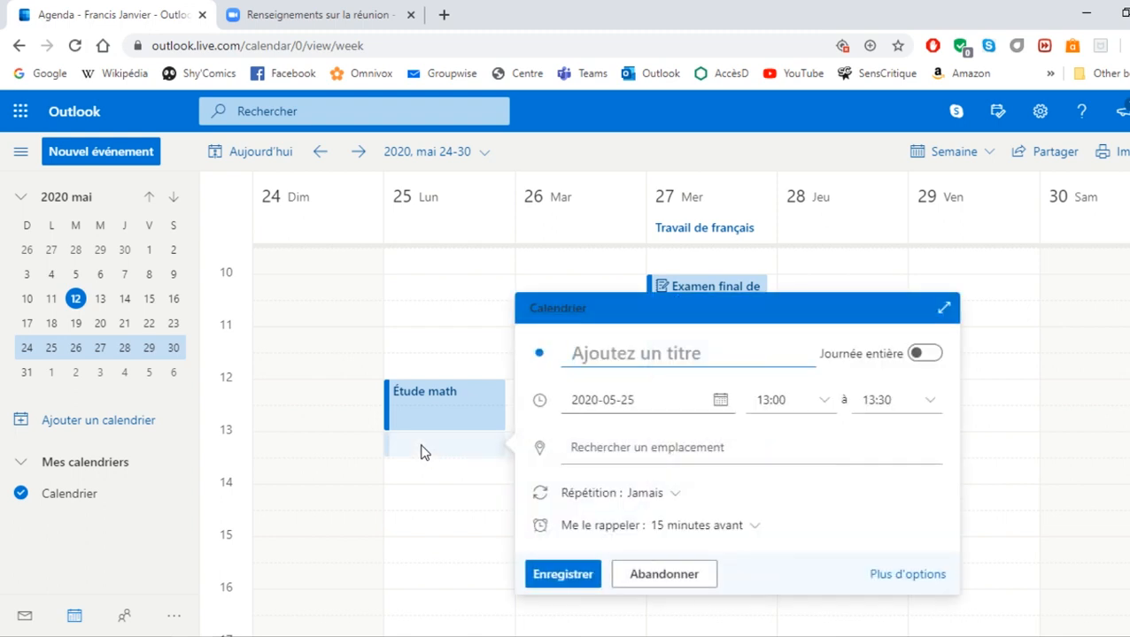
type("Étude bio")
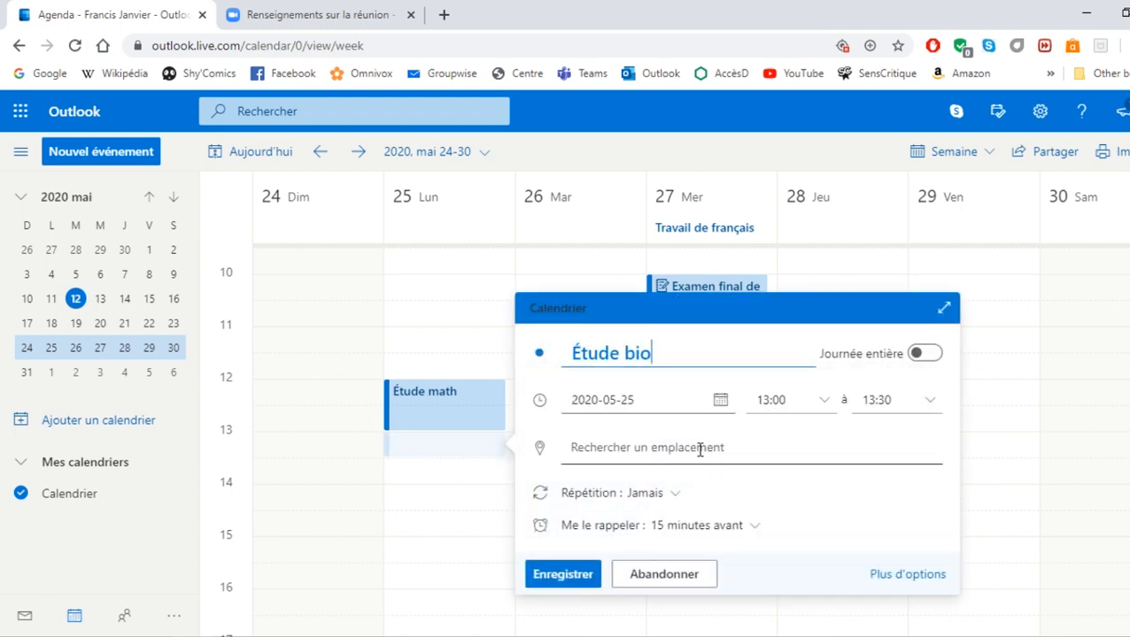
left_click(929, 407)
left_click(921, 526)
left_click(571, 571)
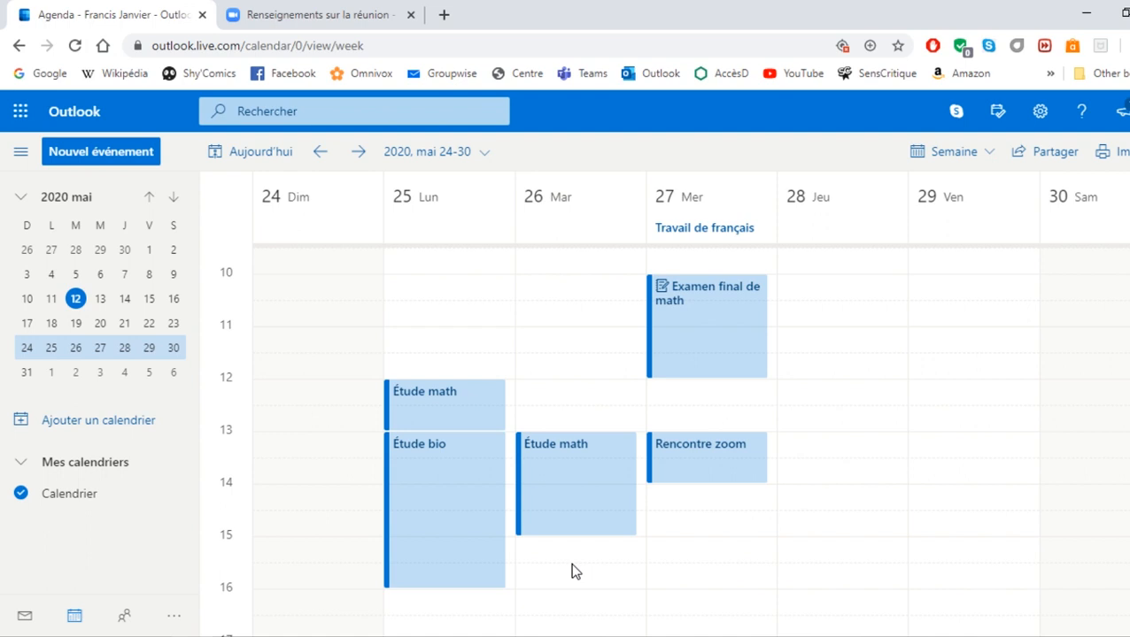
Add and save an event with the suggested title "Travailler" on Sunday, May 24 from 09:00 to 15:00.
scroll(562, 358, "up", 1)
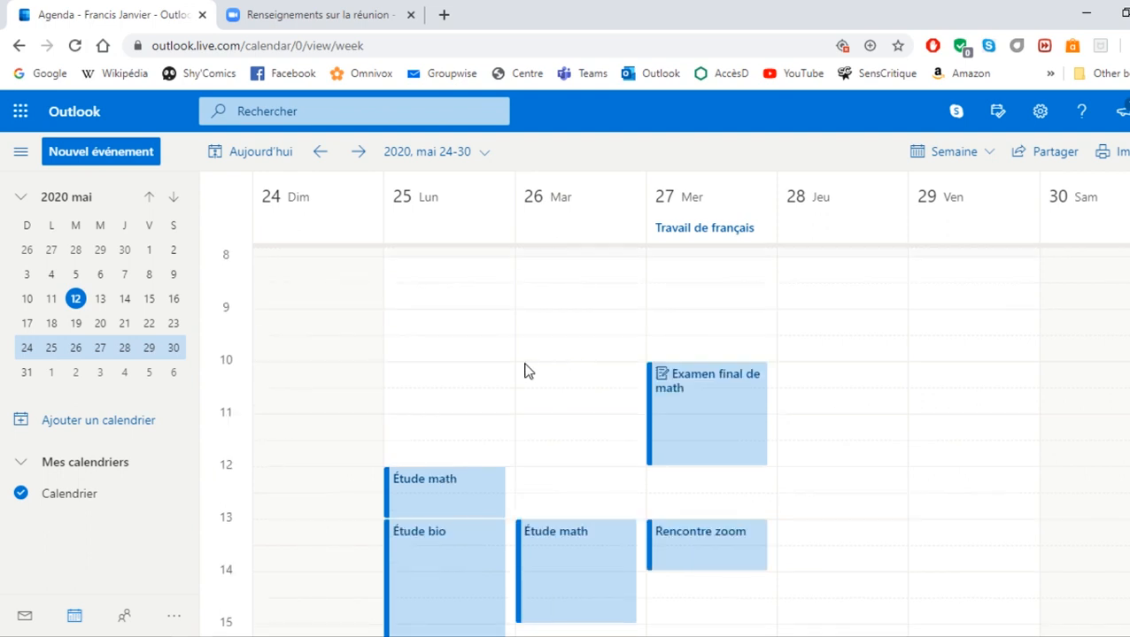
left_click(289, 323)
type("Travail")
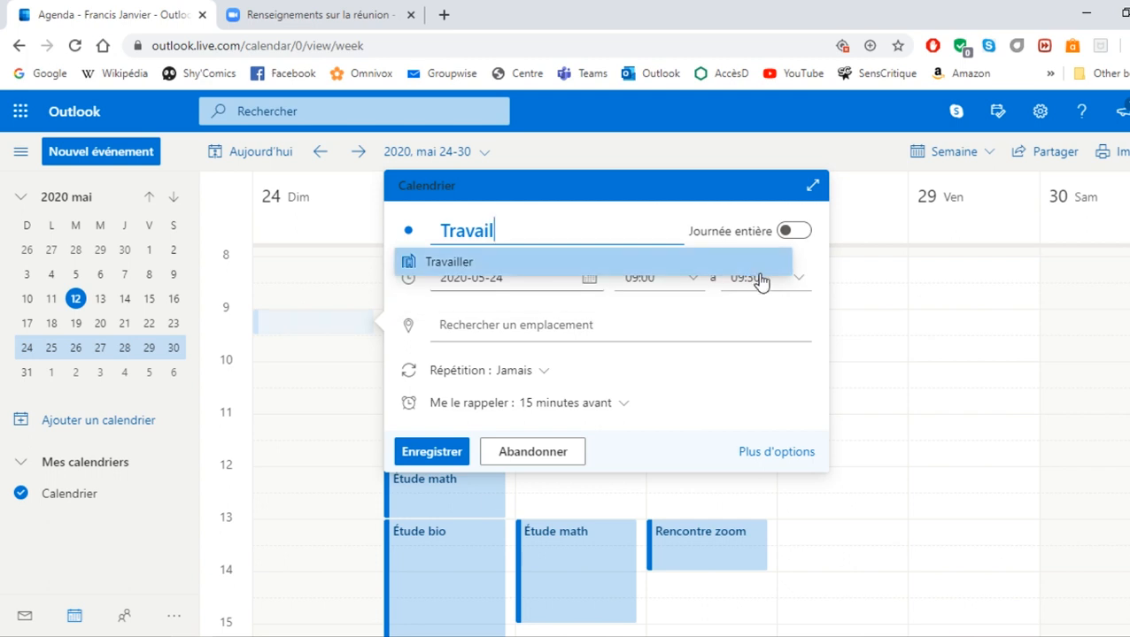
left_click(554, 264)
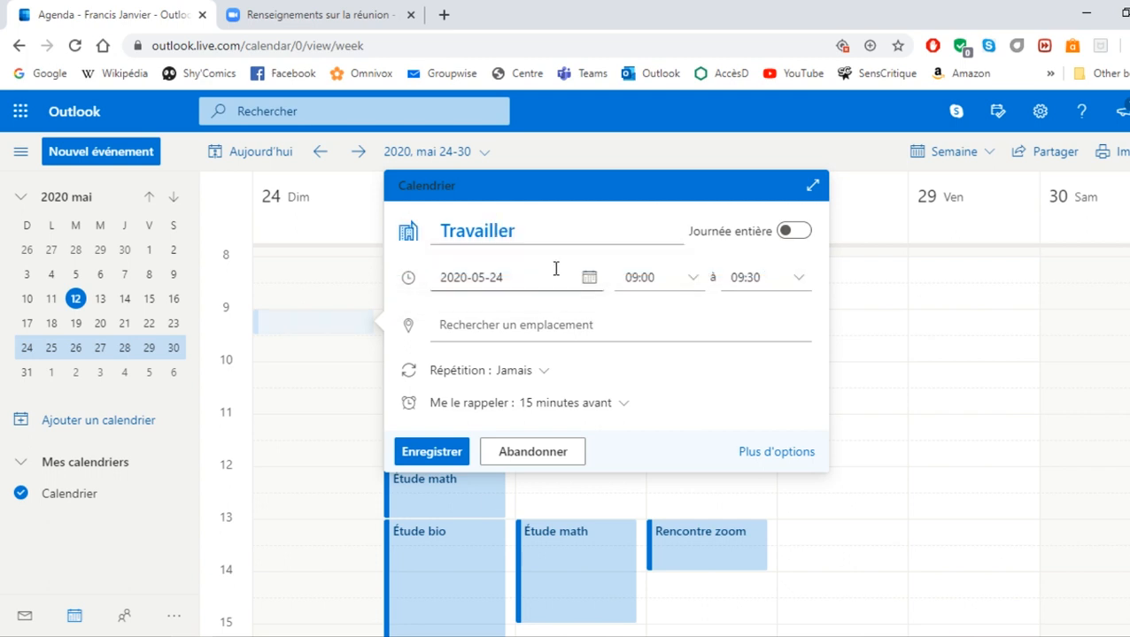
left_click(796, 283)
scroll(794, 396, "down", 3)
left_click(783, 391)
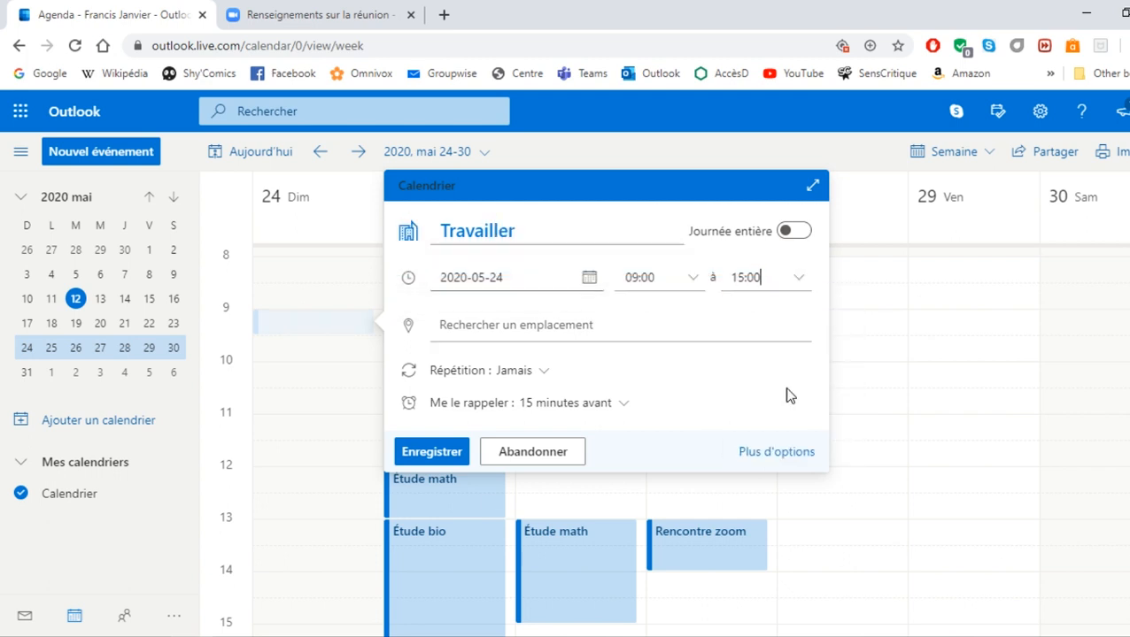
left_click(409, 453)
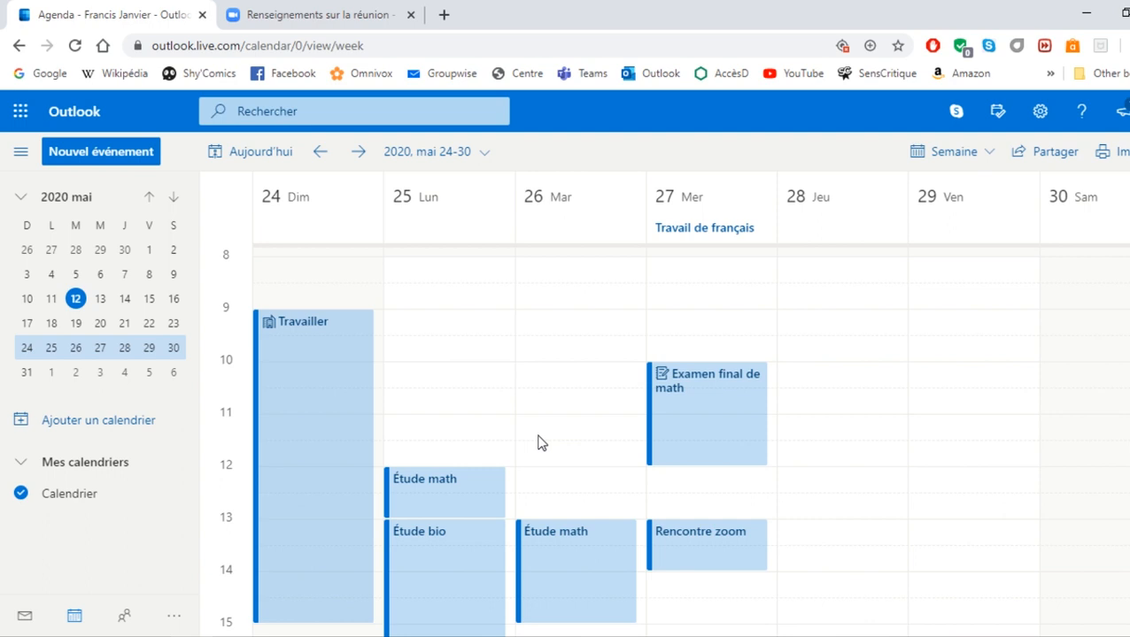
Add and save an event titled "Souper de famille" on Tuesday, May 26 from 18:00 to 20:00.
scroll(542, 442, "down", 4)
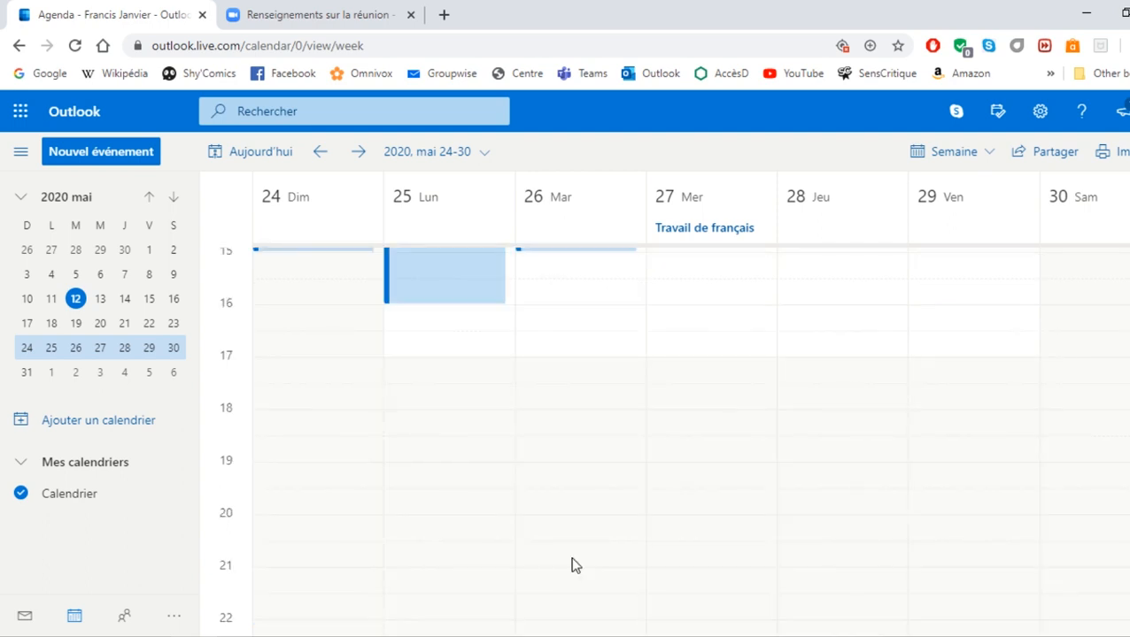
scroll(571, 565, "up", 2)
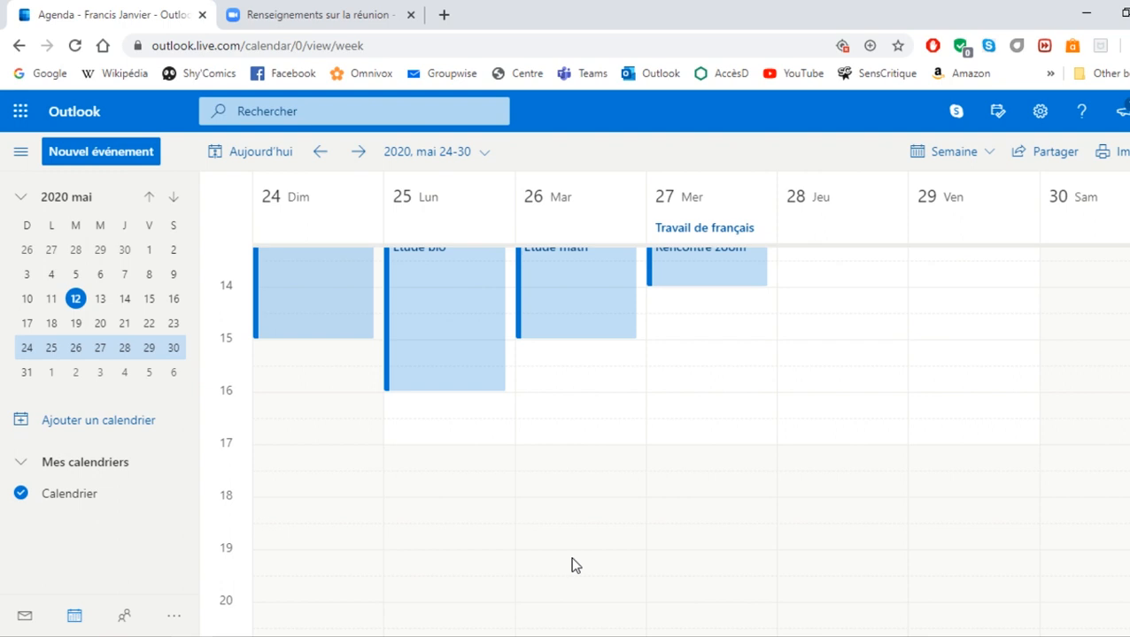
left_click(569, 509)
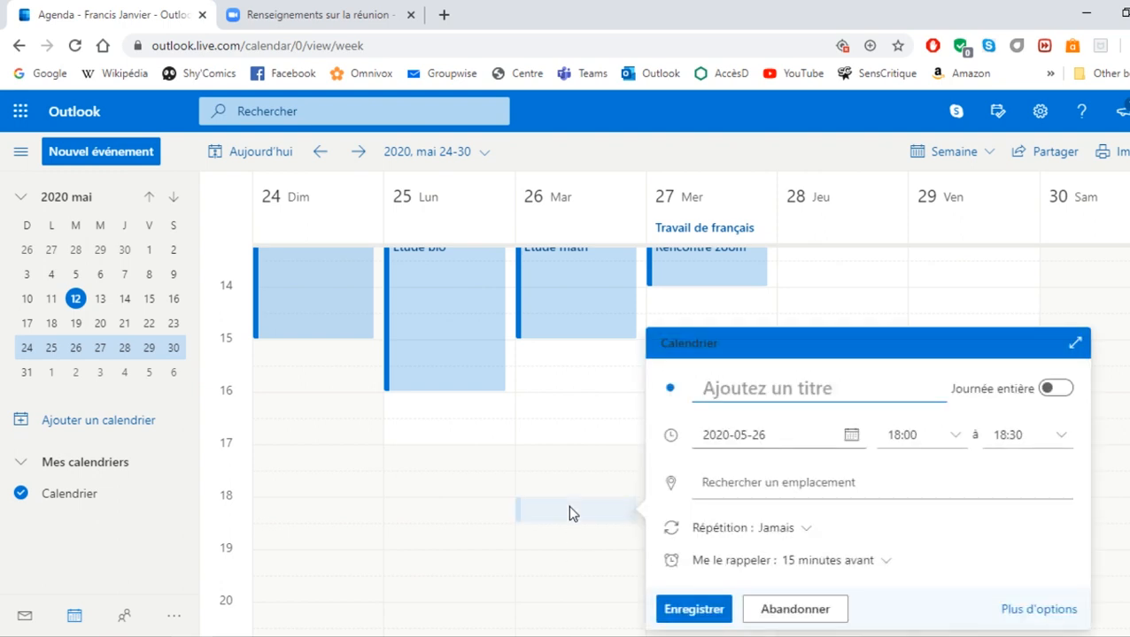
type("Souper de famille")
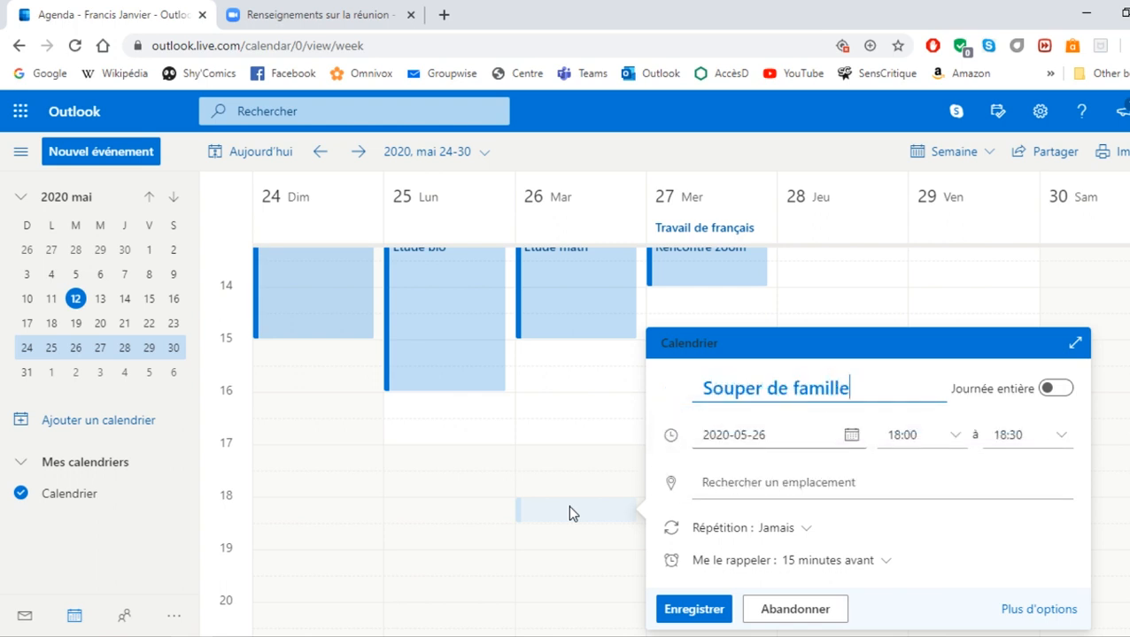
left_click(1059, 435)
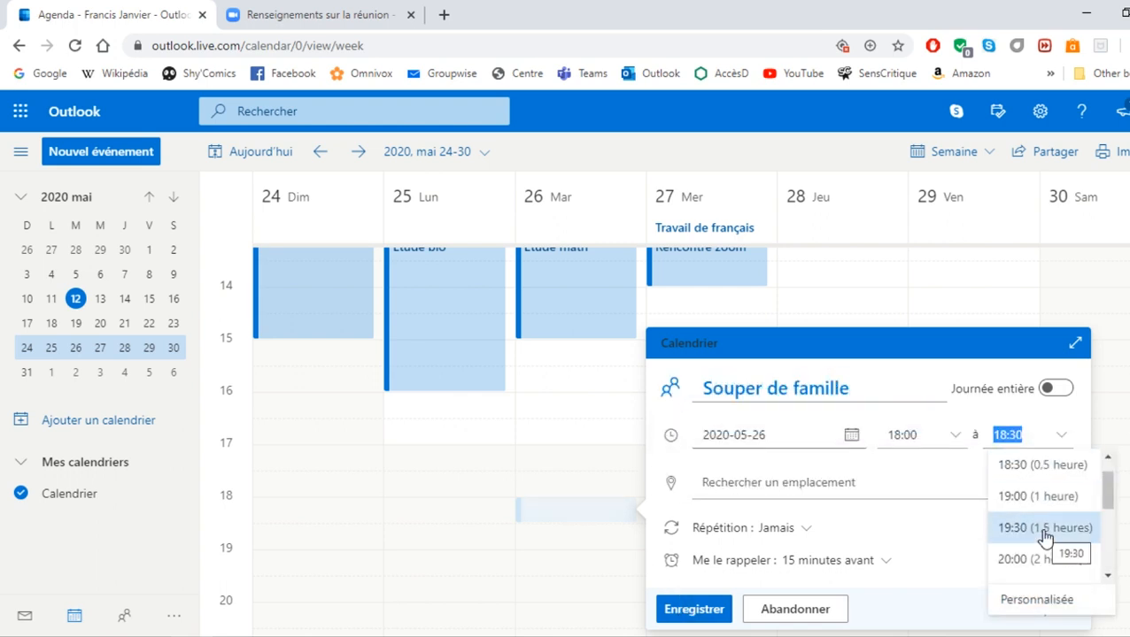
left_click(1018, 558)
left_click(695, 609)
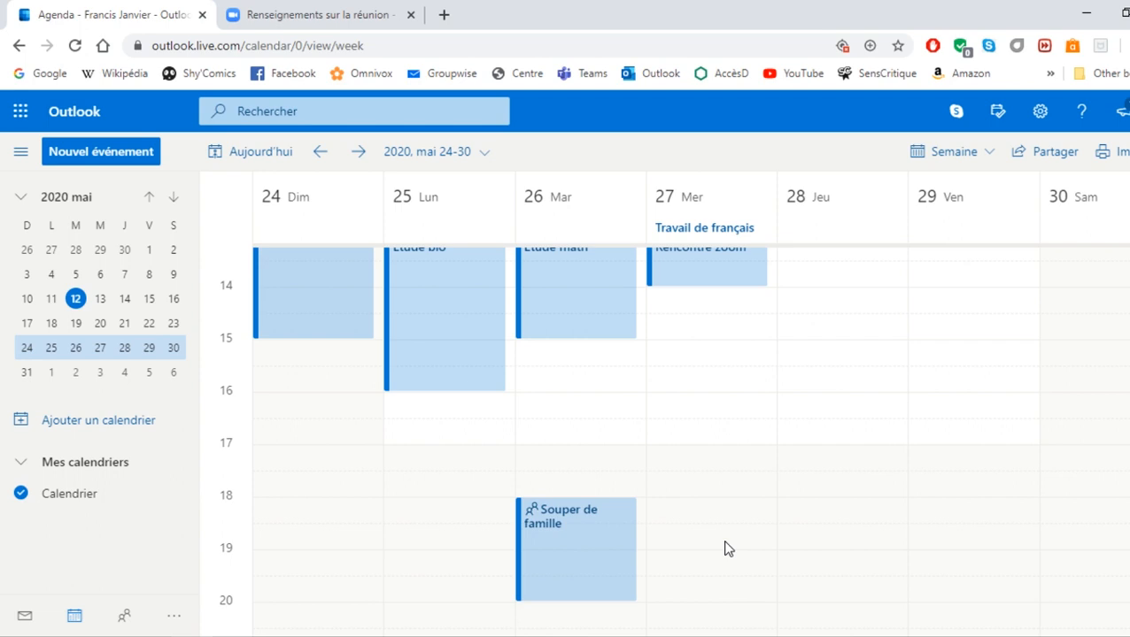
Assign Catégorie Vert to the "Étude bio" event on Monday, May 25.
scroll(724, 548, "up", 3)
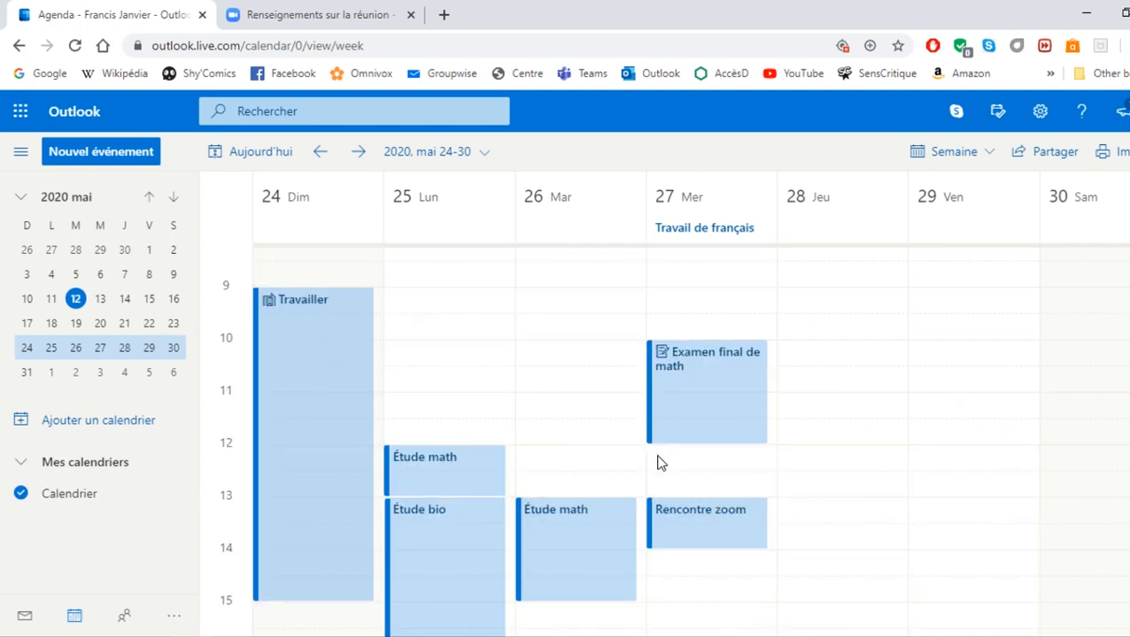
scroll(570, 434, "down", 3)
left_click(478, 396)
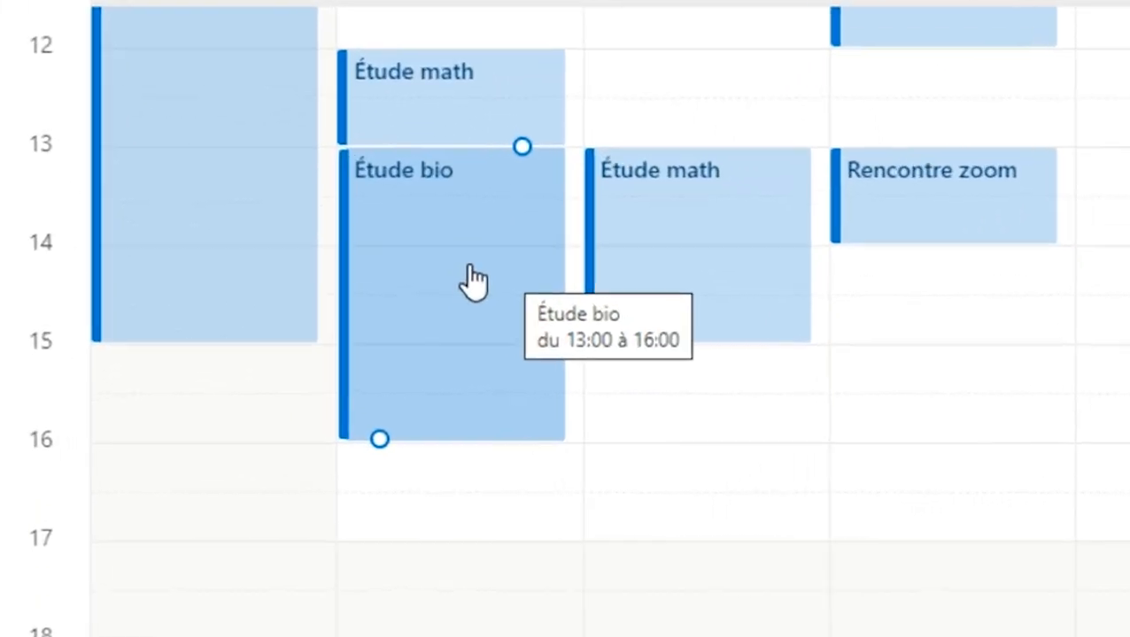
right_click(402, 239)
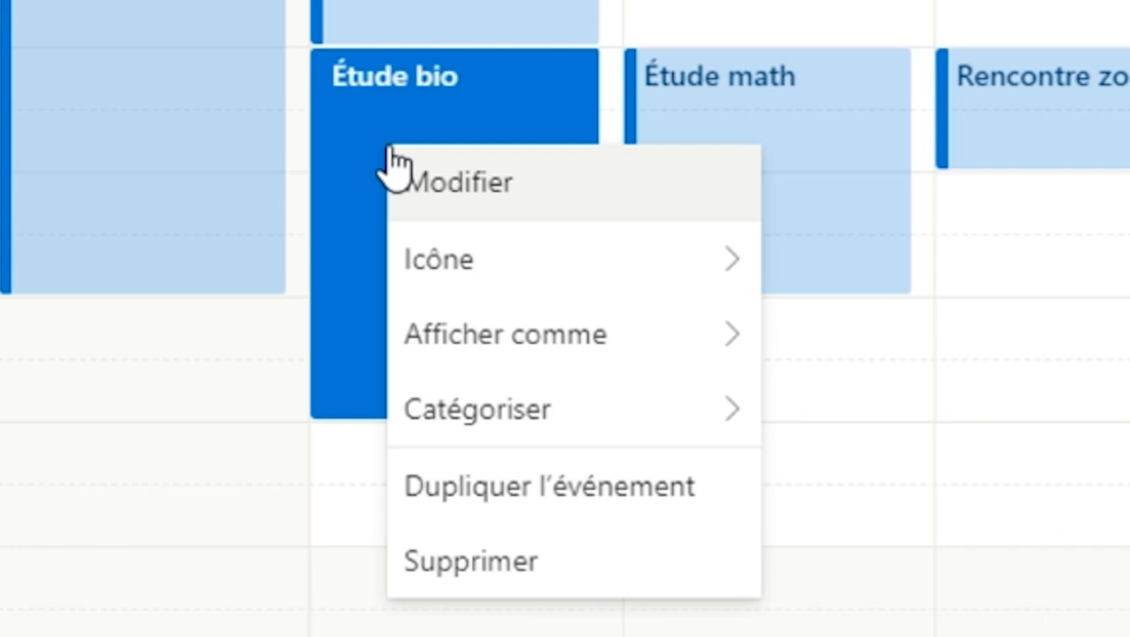
mouse_move(610, 413)
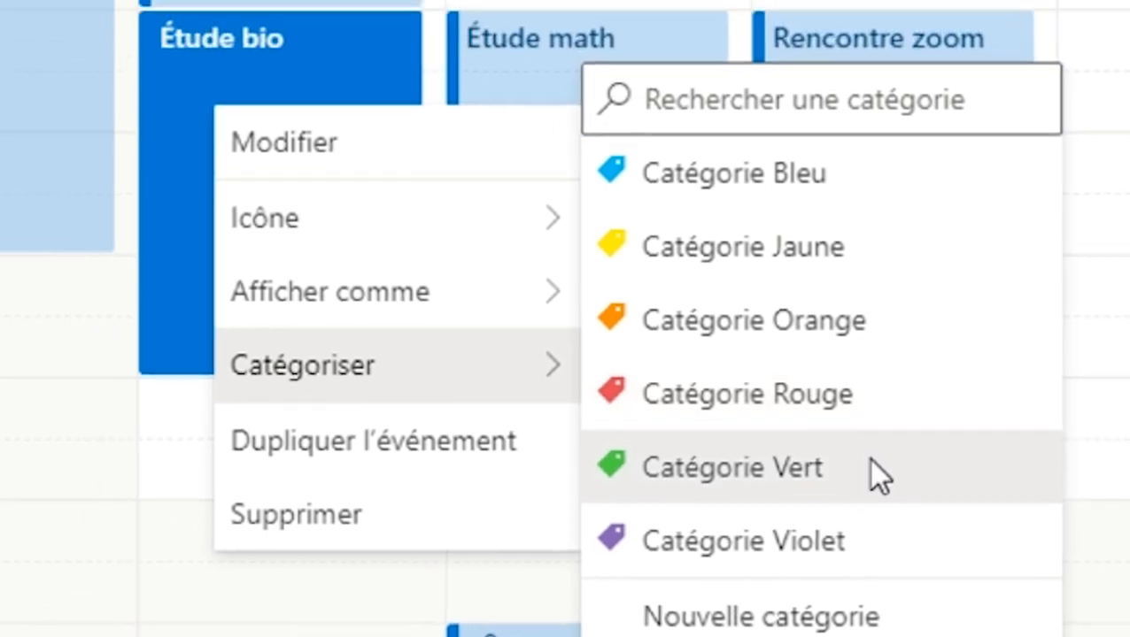
left_click(830, 425)
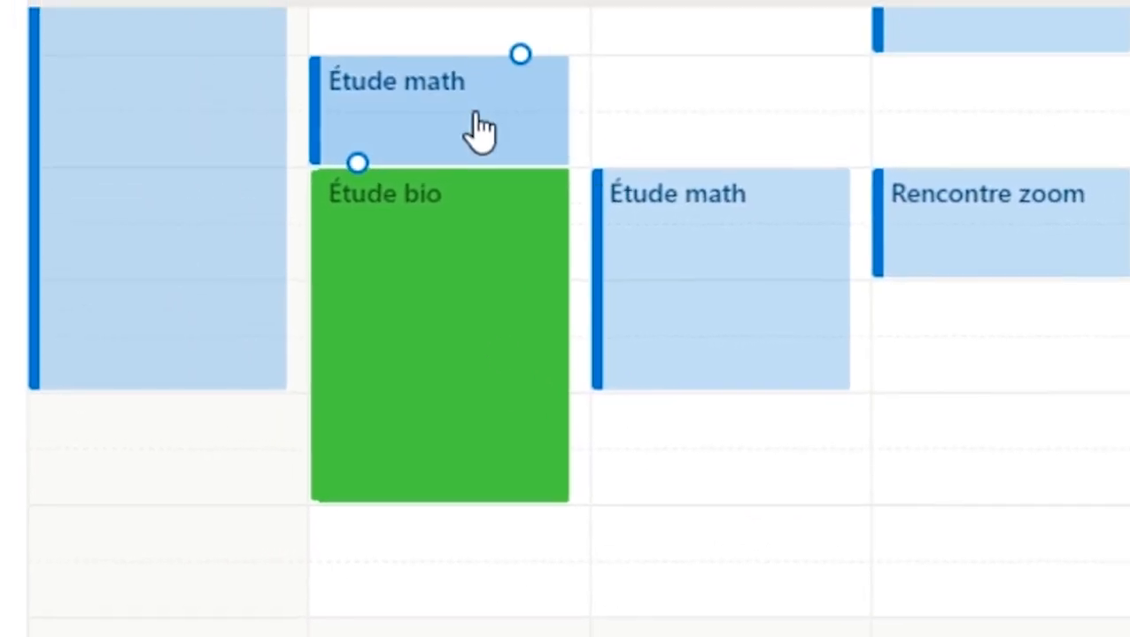
Assign Catégorie Vert to both "Étude math" events on May 25 and May 26.
right_click(446, 72)
mouse_move(589, 355)
left_click(944, 561)
right_click(613, 241)
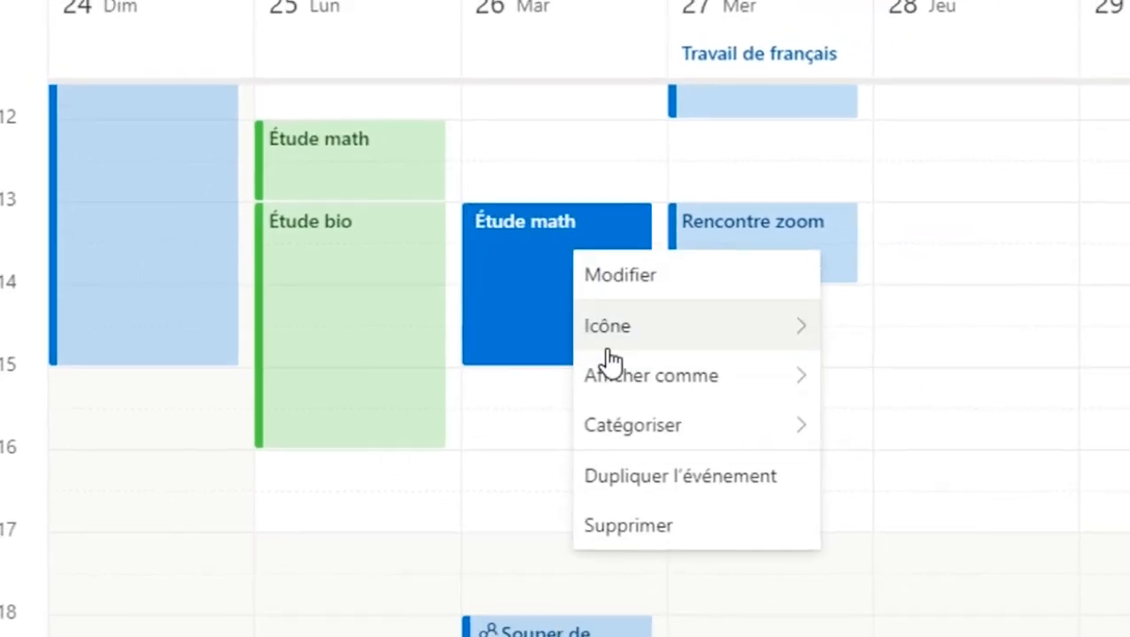
mouse_move(850, 446)
left_click(975, 528)
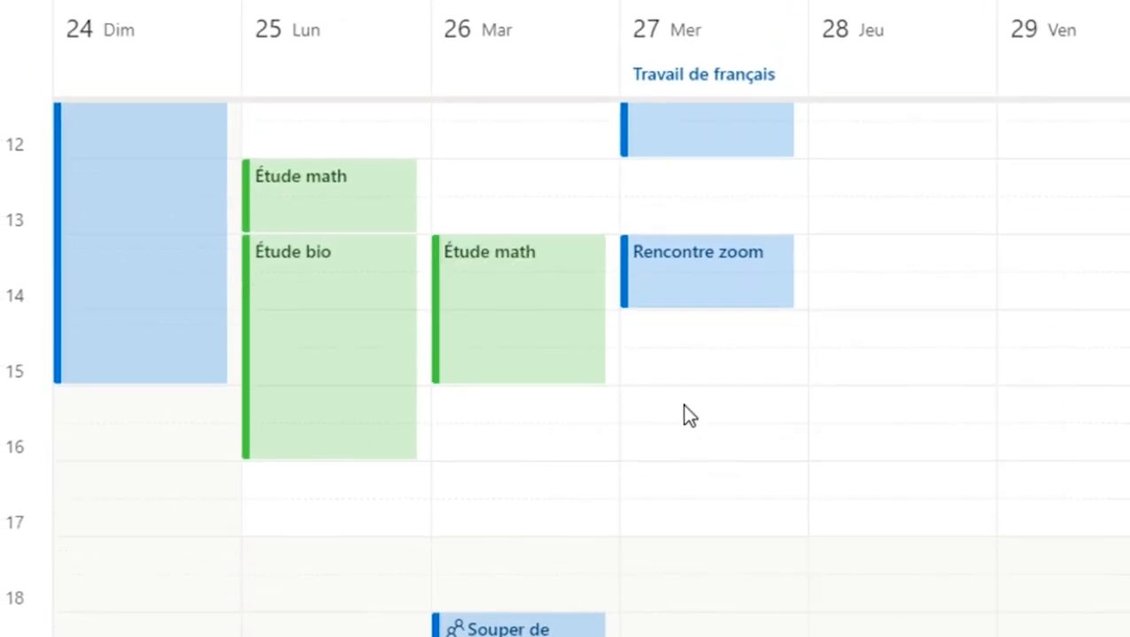
Assign Catégorie Violet to the "Examen final de math" event on Wednesday, May 27.
scroll(684, 409, "up", 3)
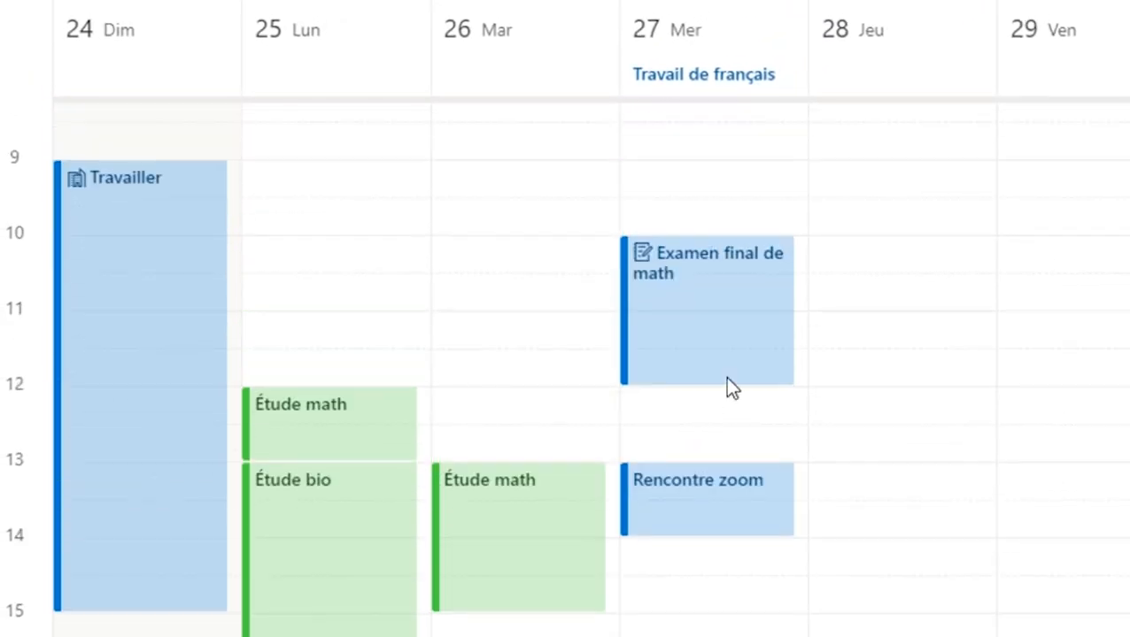
right_click(695, 315)
mouse_move(797, 478)
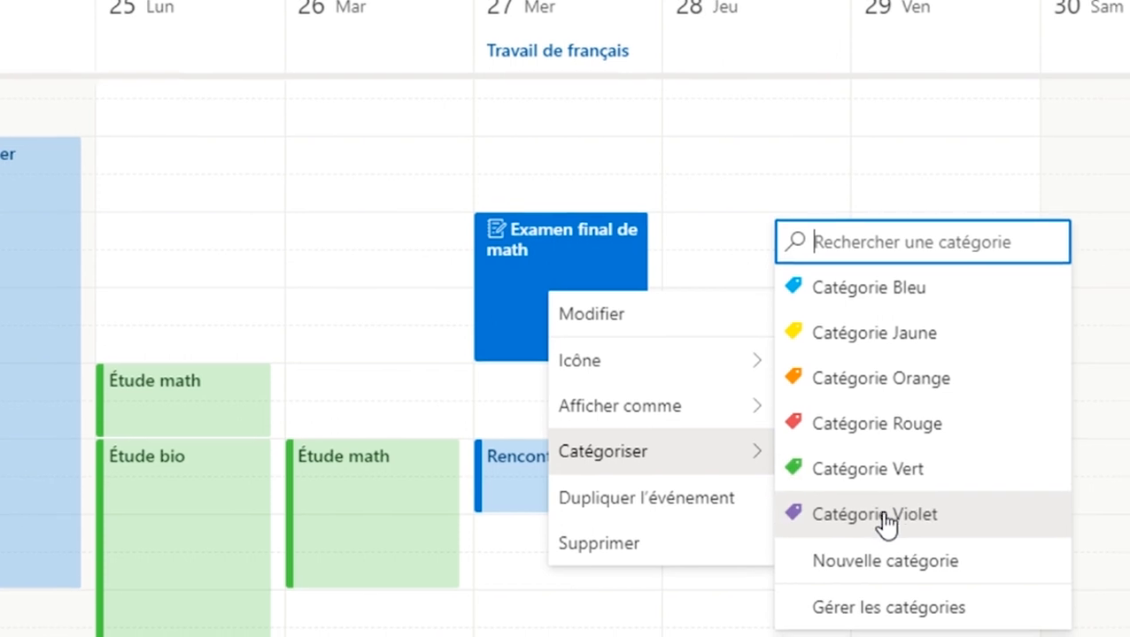
left_click(857, 511)
Create and save a pink event category named "Examens" through the category management settings.
scroll(620, 399, "down", 3)
right_click(542, 347)
mouse_move(673, 513)
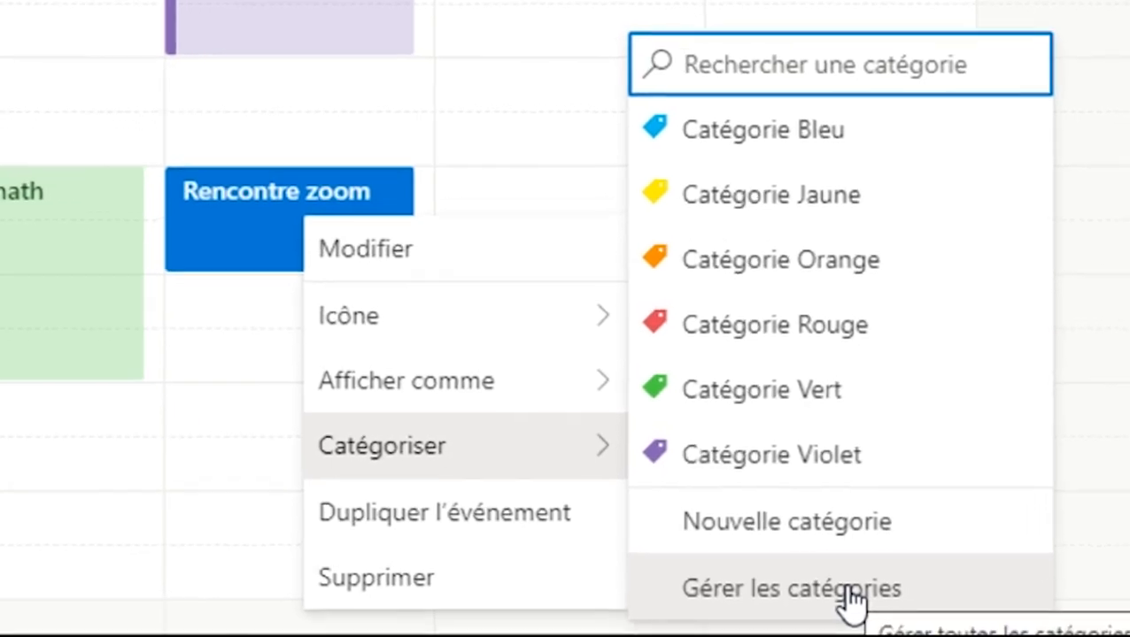
left_click(850, 593)
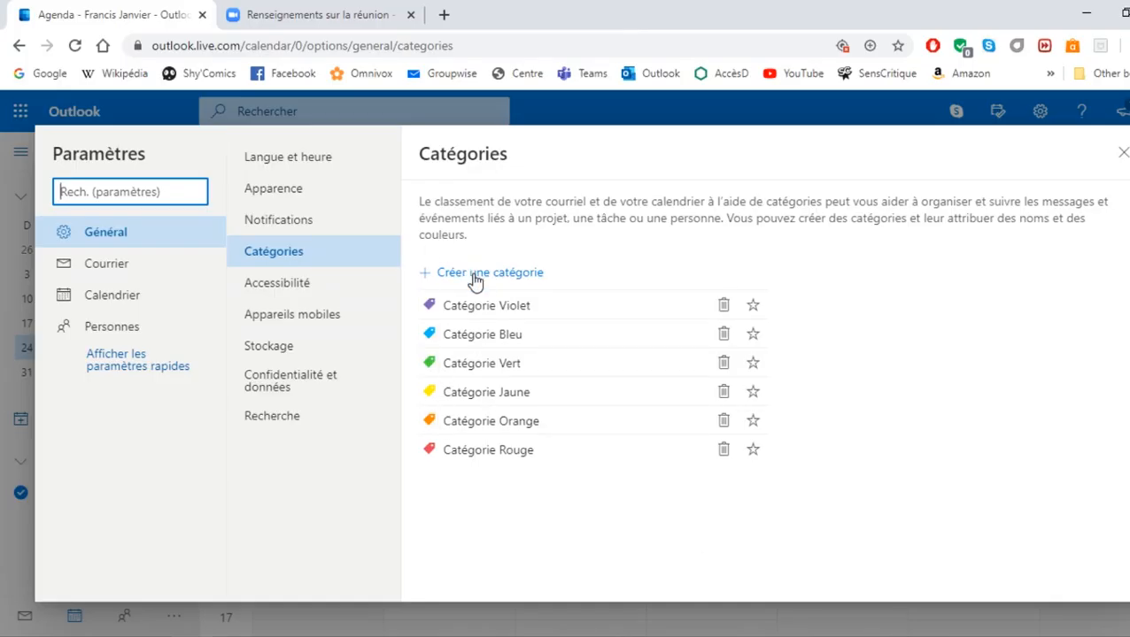
left_click(470, 275)
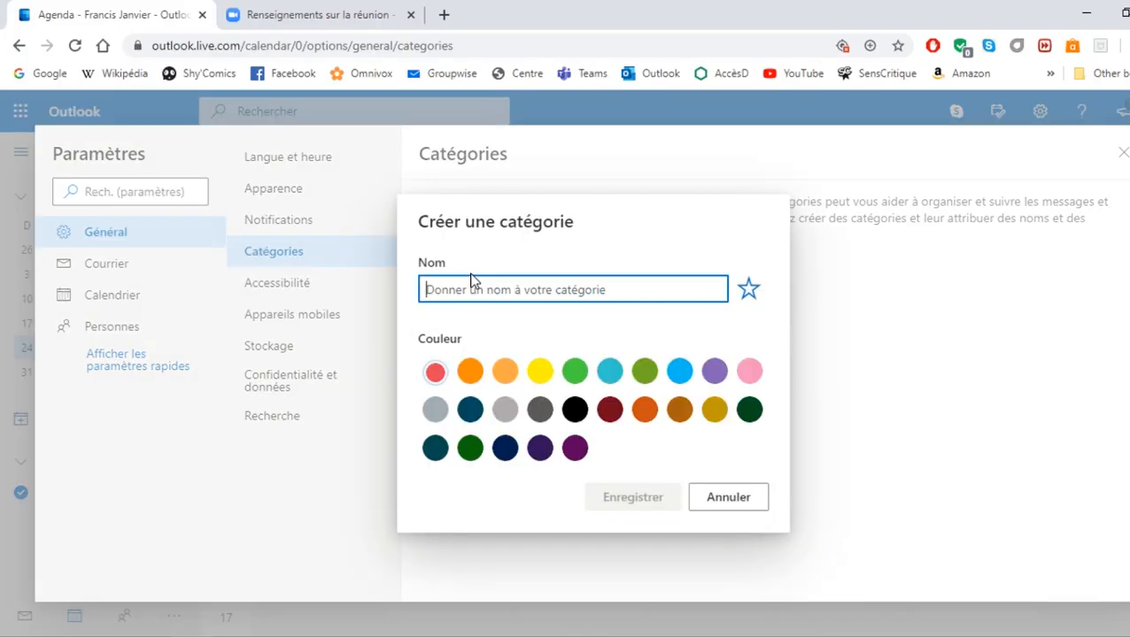
left_click(747, 374)
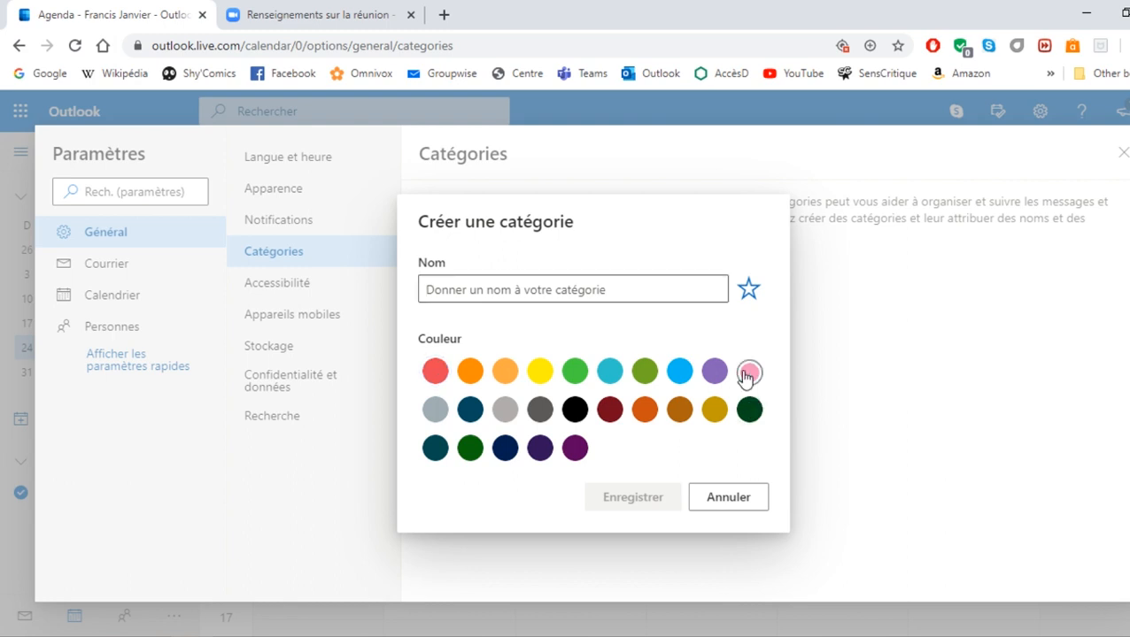
left_click(504, 287)
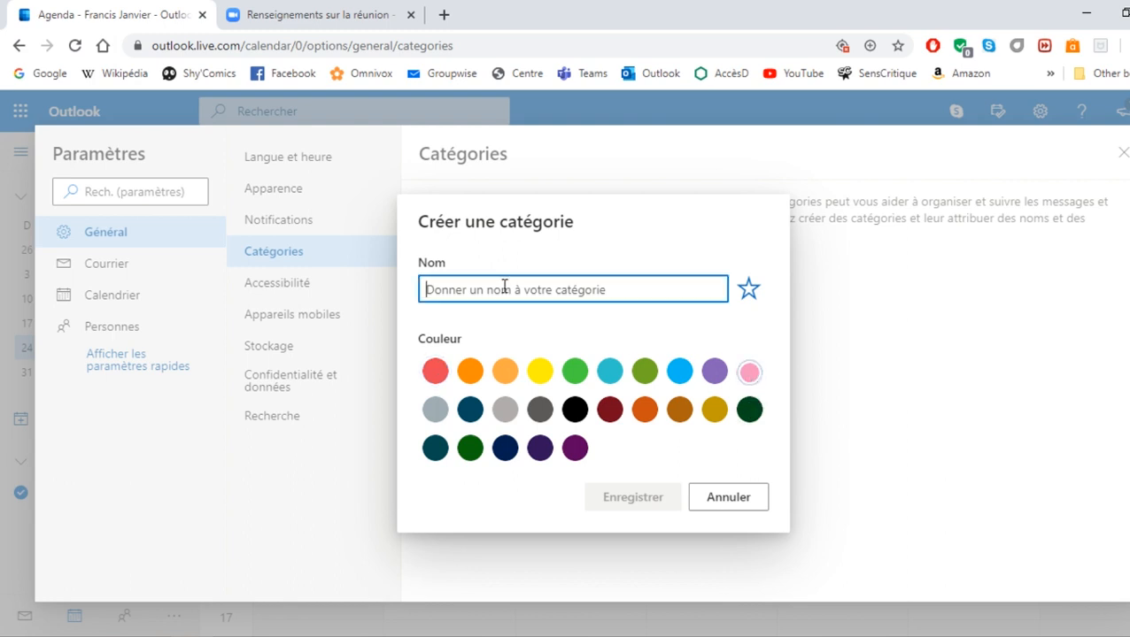
type("Examens")
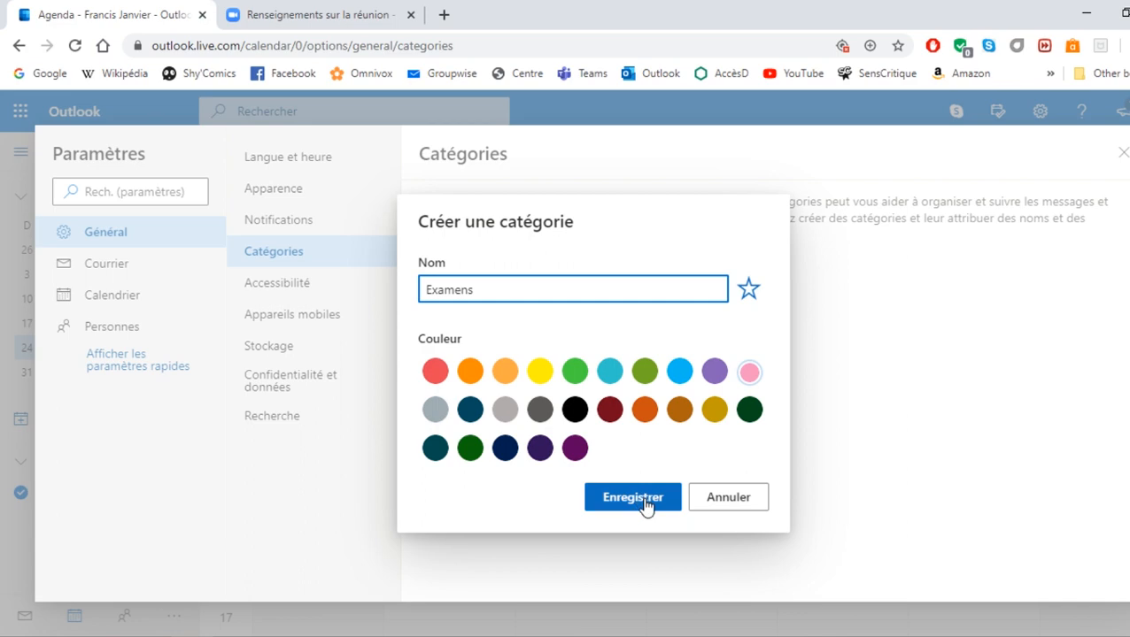
left_click(632, 498)
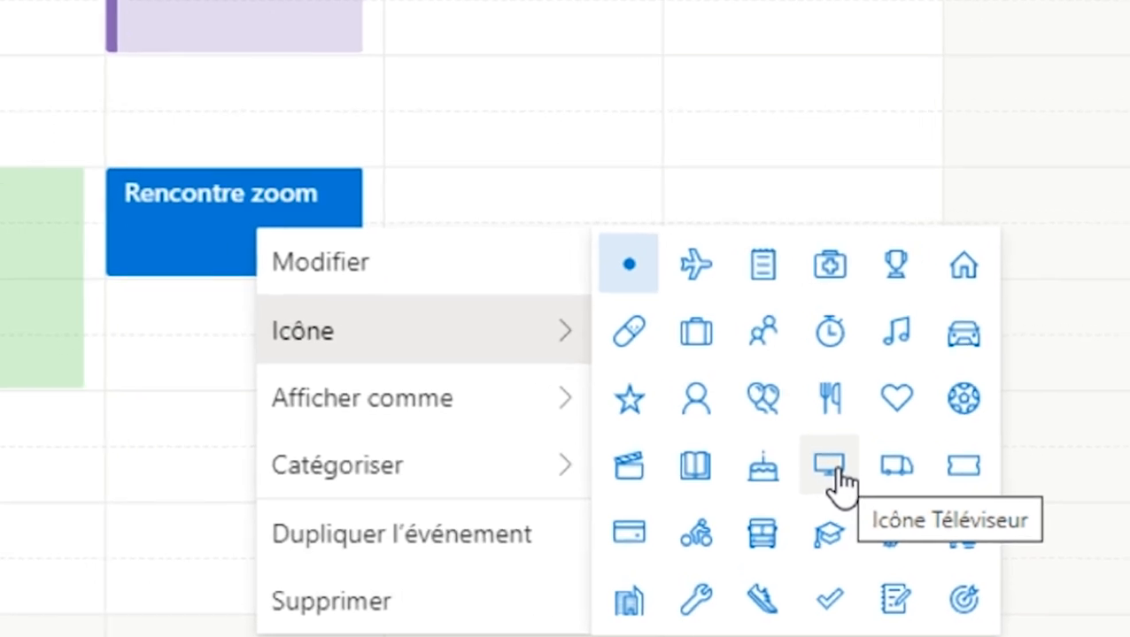
Assign the Téléviseur icon to the "Rencontre zoom" event on Wednesday, May 27.
left_click(836, 470)
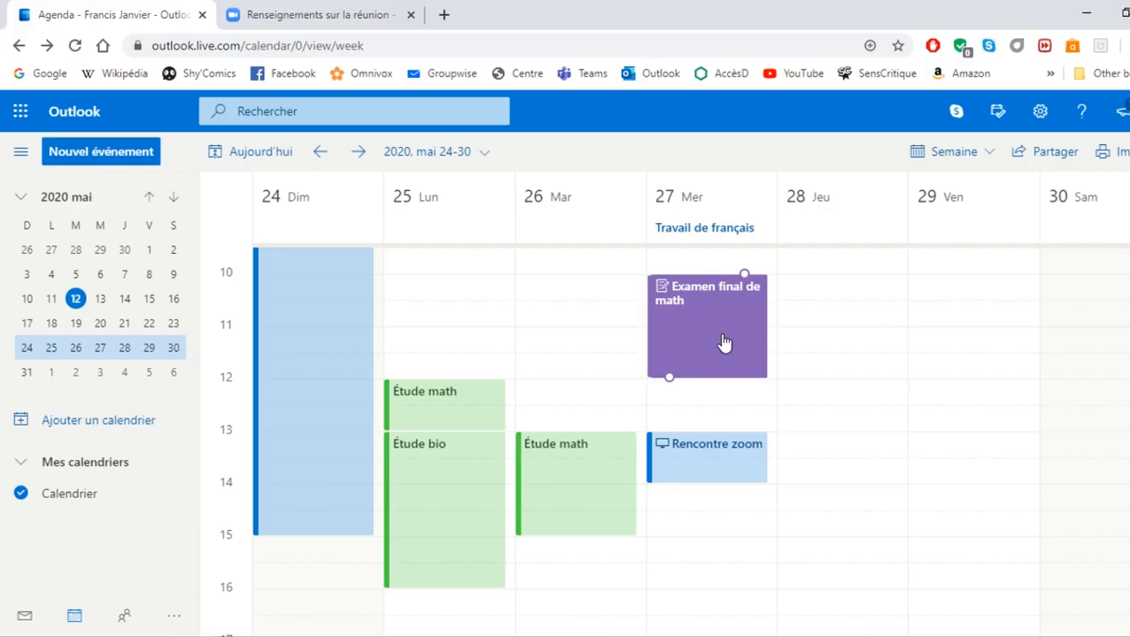
Add the note "Manuel pages 100 à 150" to the Monday "Étude bio" event's full details and open the attachment options.
right_click(725, 342)
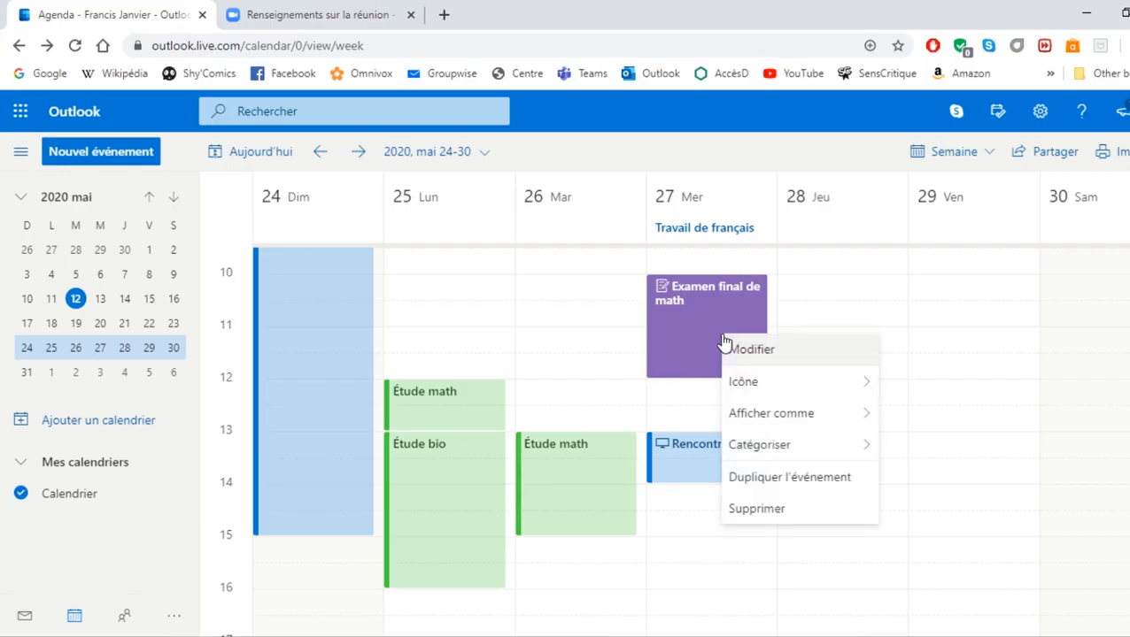
left_click(797, 350)
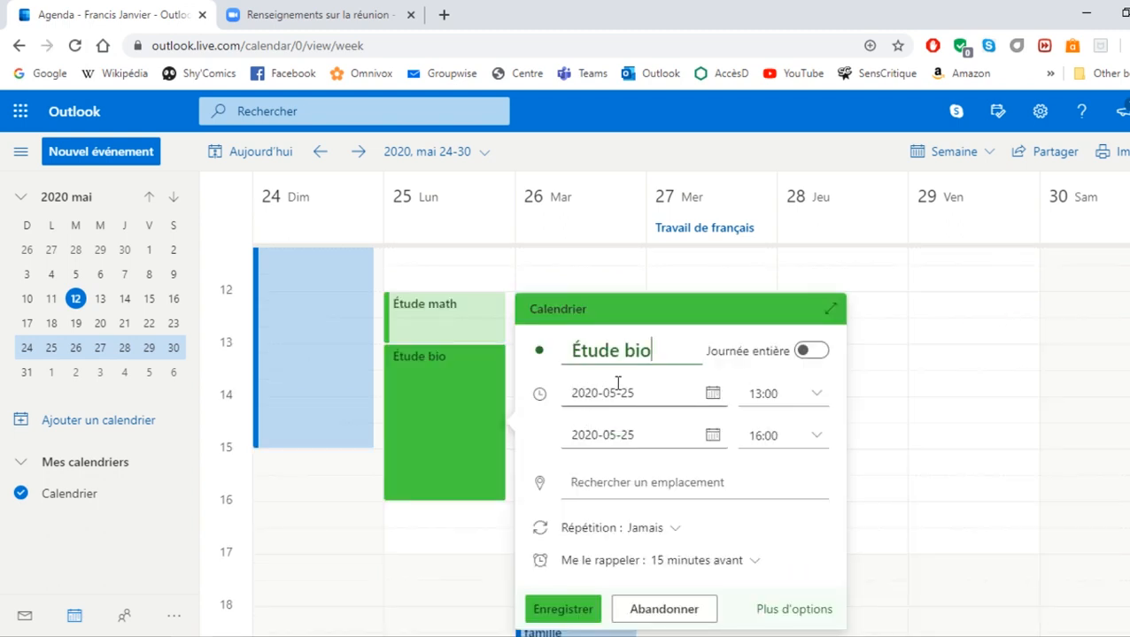
left_click(779, 611)
left_click(219, 520)
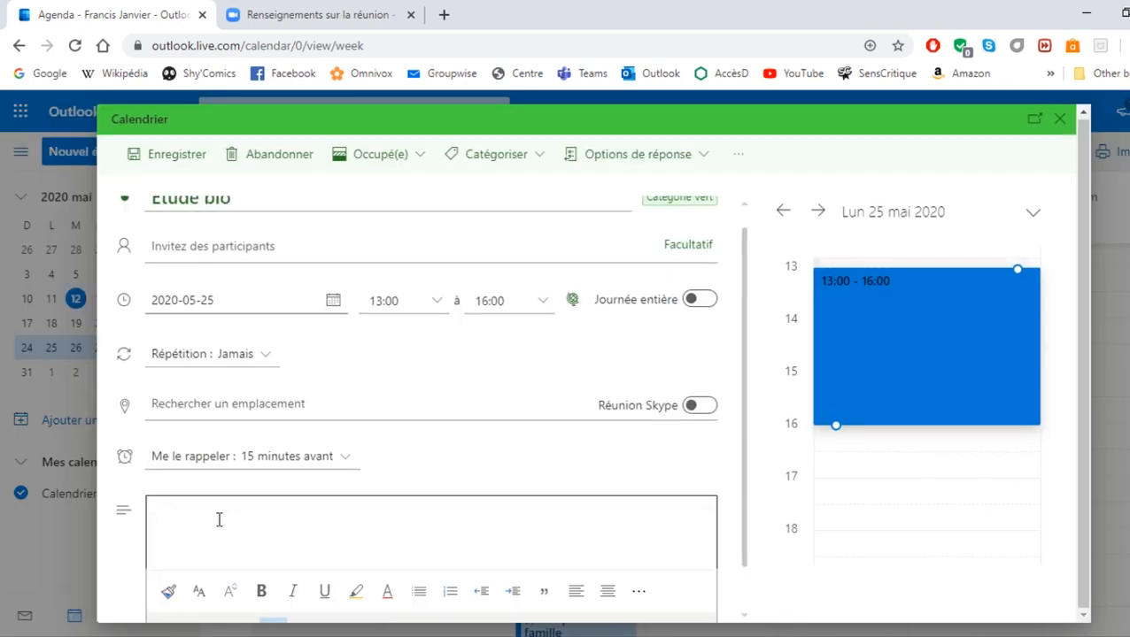
type("M")
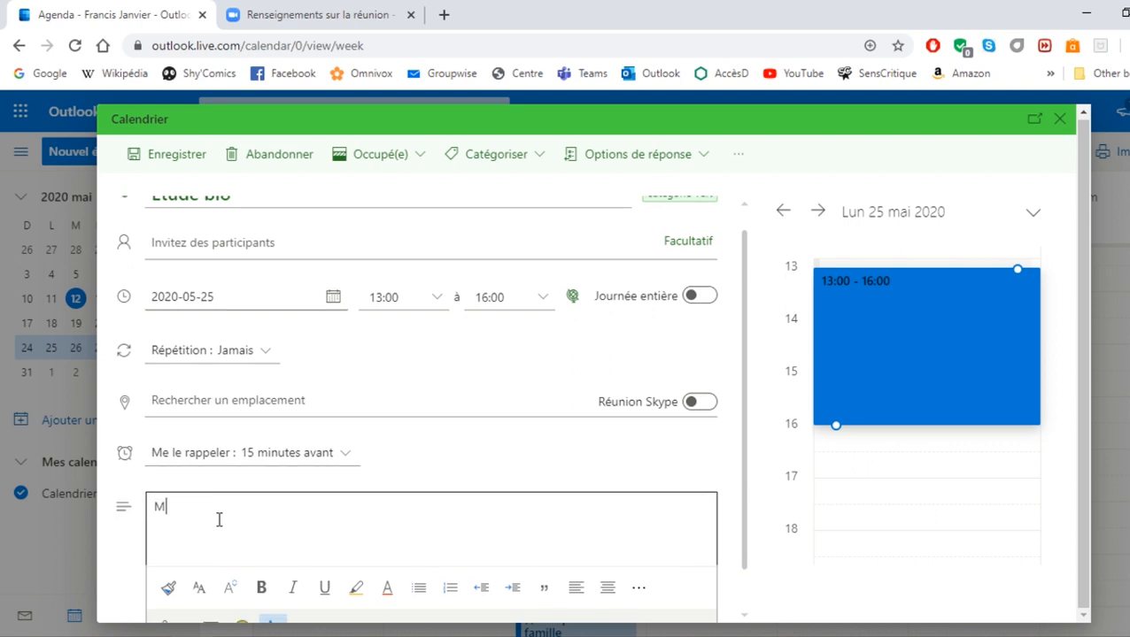
type("anuel pages 100 à 150")
scroll(174, 600, "down", 1)
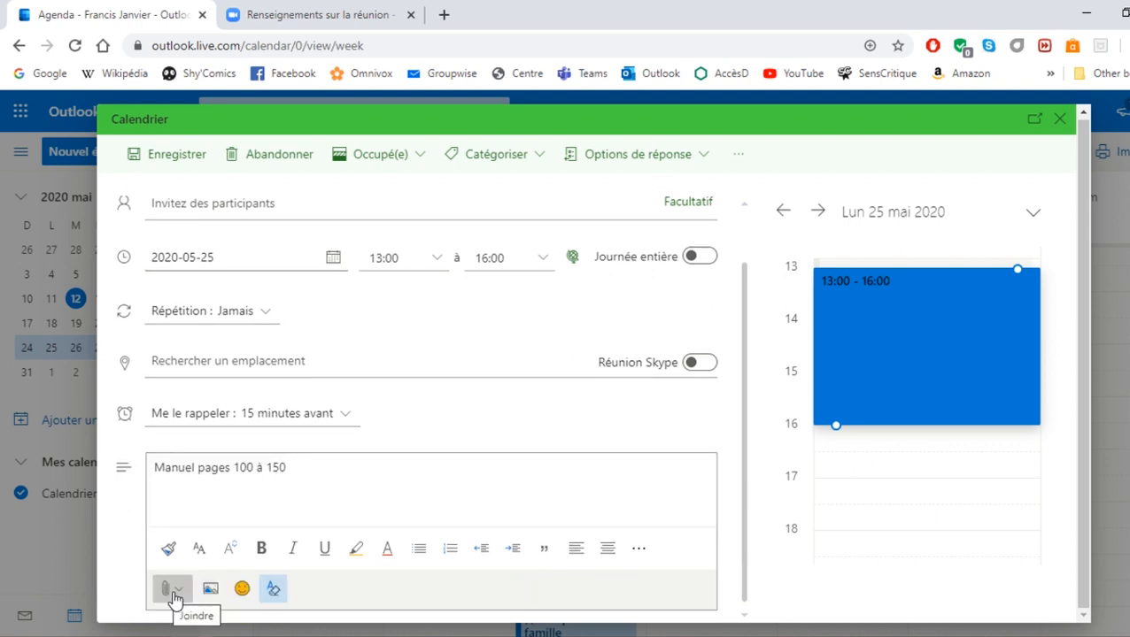
left_click(174, 599)
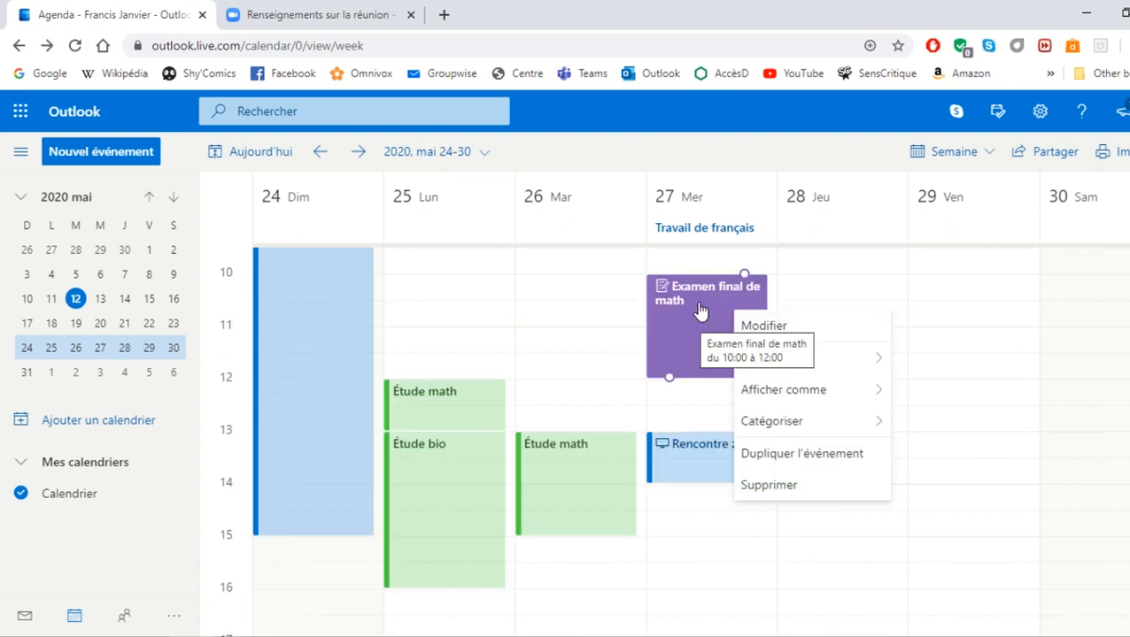
Delete the "Examen final de math" event on May 27 and add an "Examen" event on Thursday, May 28 from 11:00 to 14:30.
left_click(826, 487)
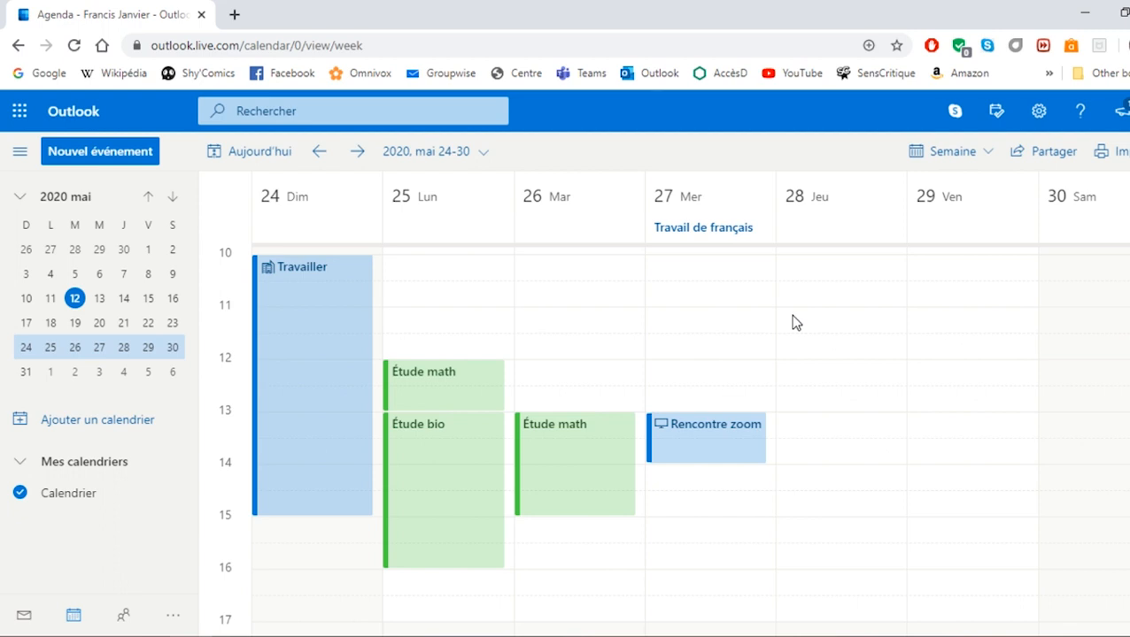
left_click_drag(793, 322, 823, 479)
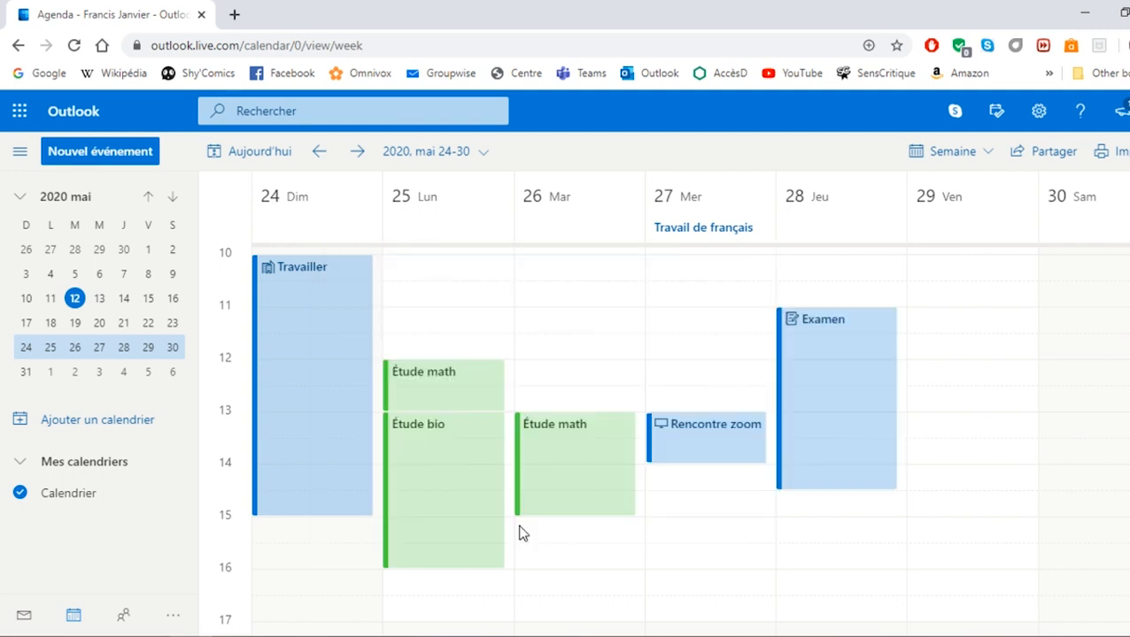
Move Monday's "Étude math" event to Tuesday, May 26, and Tuesday's "Étude math" event to Monday, May 25.
left_click_drag(456, 379, 593, 303)
left_click_drag(585, 467, 461, 330)
Open the summary of the "Étude bio" event on Monday, May 25 to review its time and note.
scroll(458, 372, "down", 1)
left_click(454, 423)
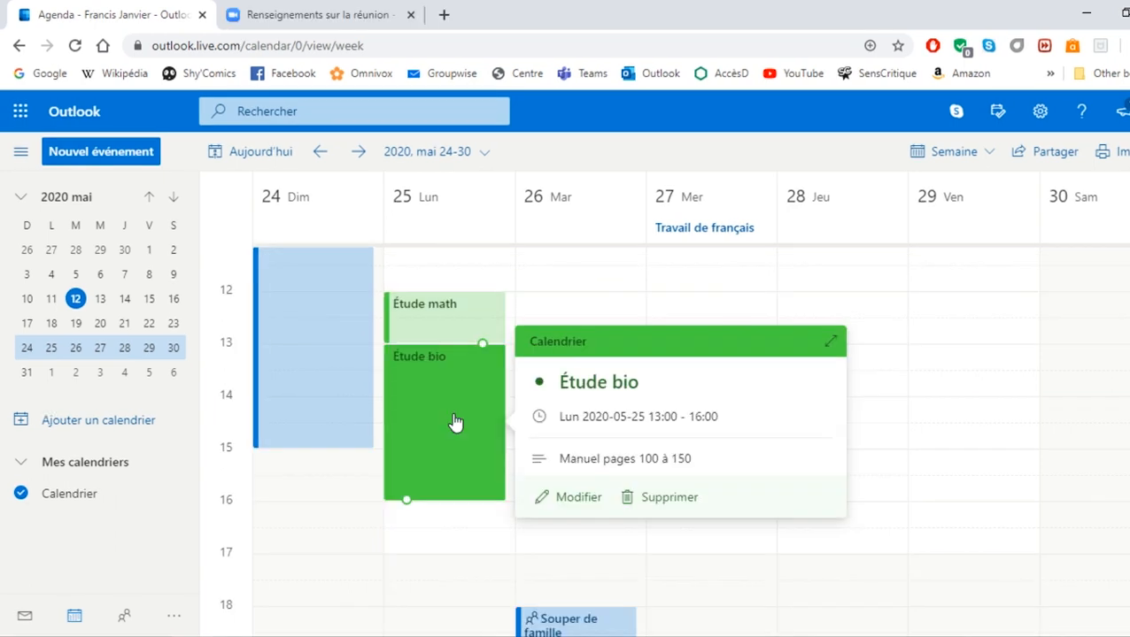